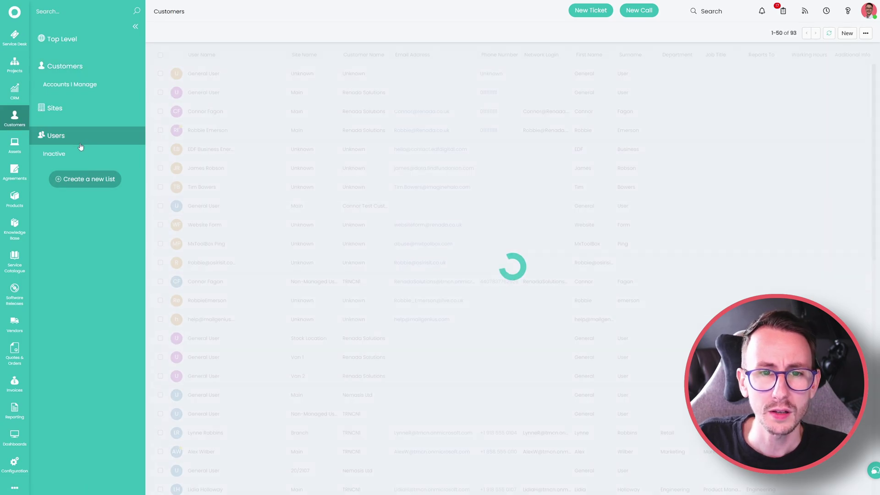
View a user's record, then open an agent's account details from the Teams & Agents agent list.
{"action": "left_click", "coordinate": [265, 186]}
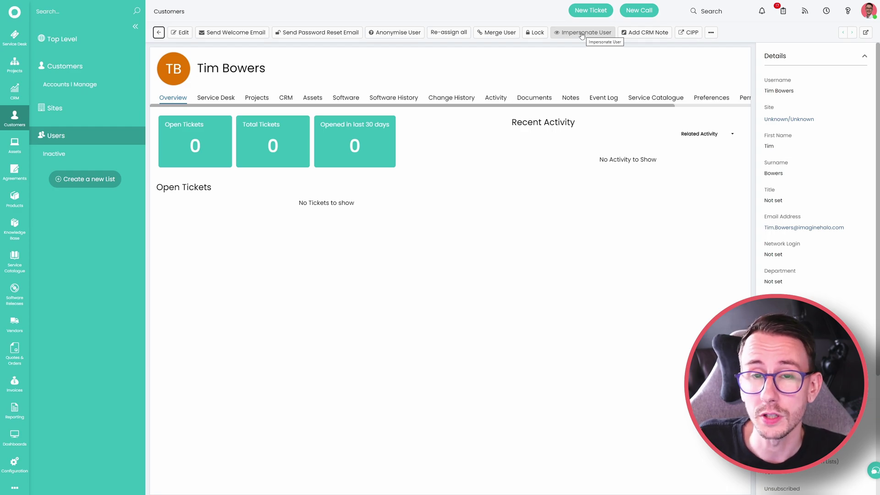
{"action": "left_click", "coordinate": [15, 464]}
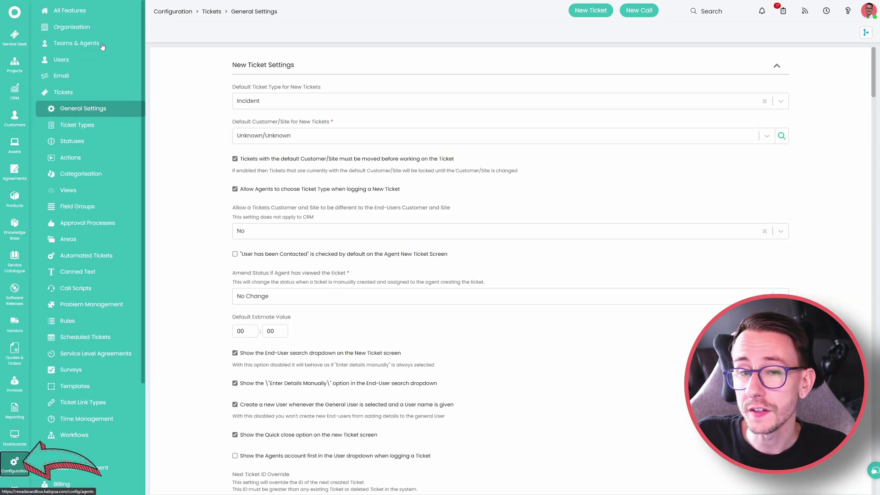
{"action": "left_click", "coordinate": [97, 43]}
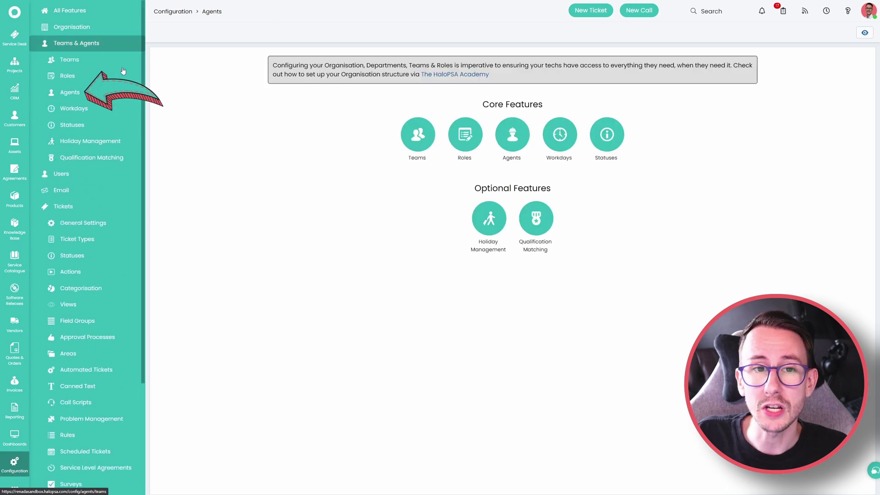
{"action": "left_click", "coordinate": [83, 92]}
{"action": "left_click", "coordinate": [240, 91]}
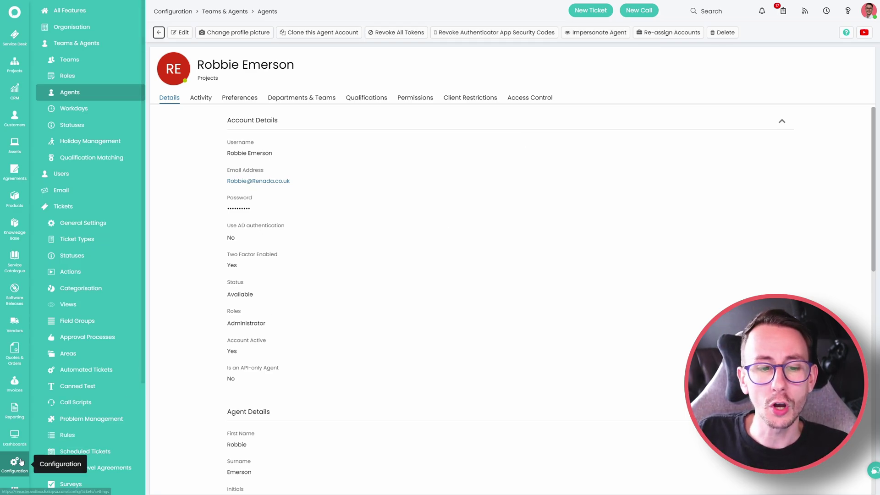
Search Advanced Settings for 'impersonate' to find the options letting admins impersonate Agents and Users.
{"action": "scroll", "coordinate": [118, 481], "scroll_direction": "down", "scroll_amount": 15}
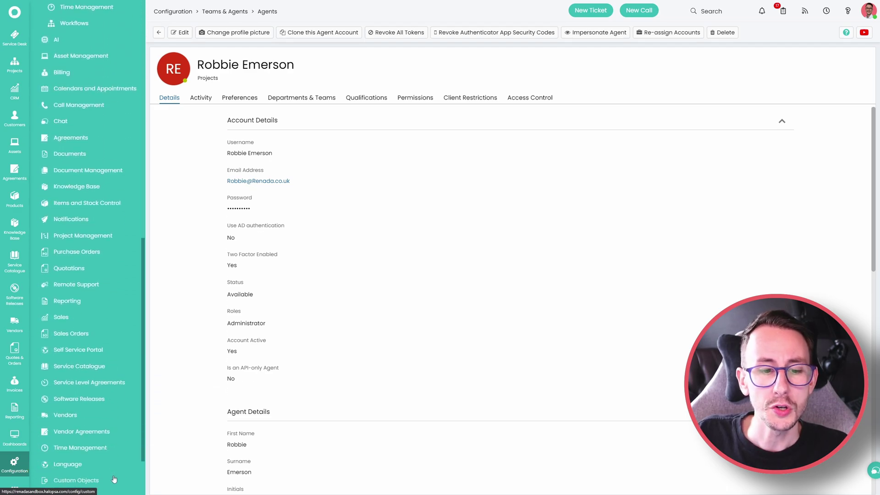
{"action": "left_click", "coordinate": [118, 486]}
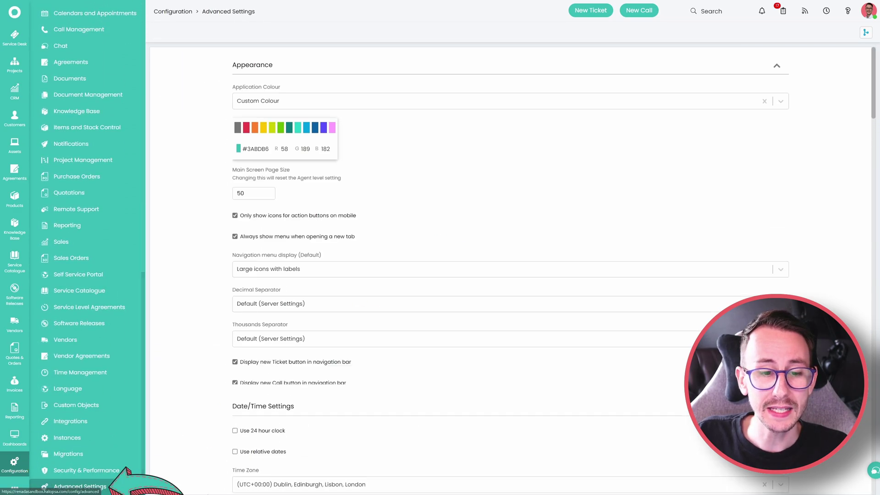
{"action": "key", "text": "ctrl+f"}
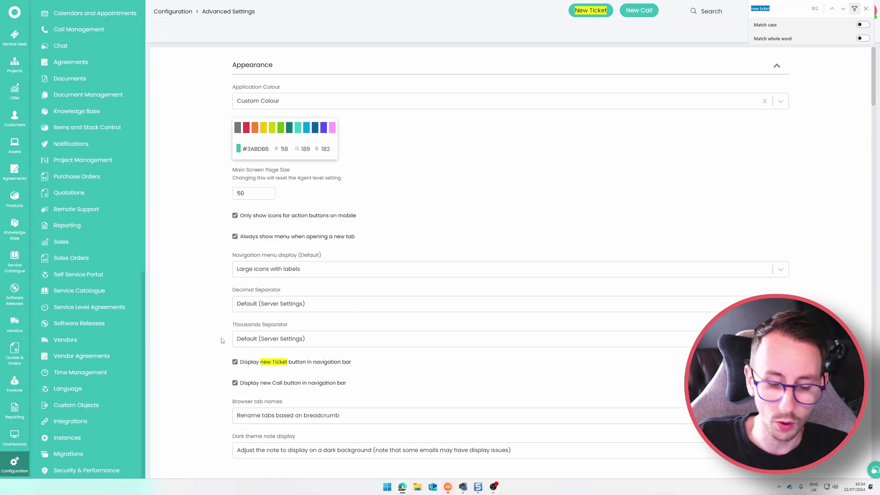
{"action": "type", "text": "impersonate"}
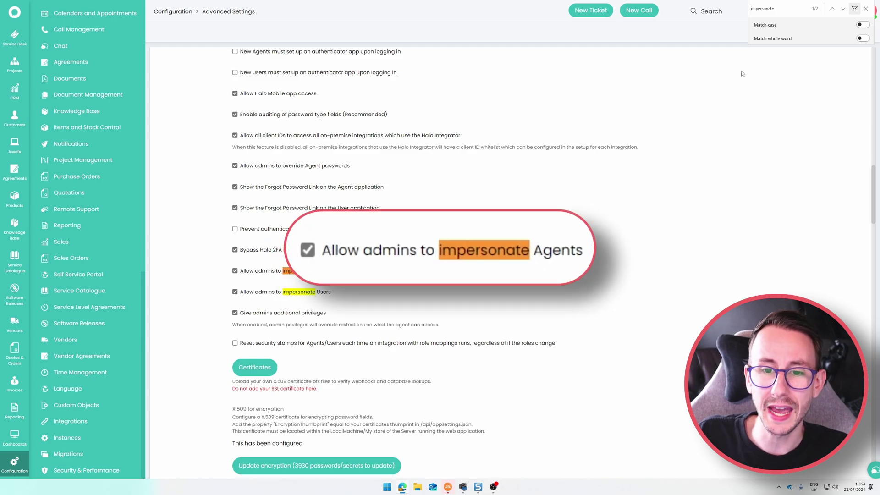
{"action": "left_click", "coordinate": [865, 9]}
{"action": "left_click_drag", "start_coordinate": [385, 274], "coordinate": [239, 271]}
{"action": "left_click", "coordinate": [456, 279]}
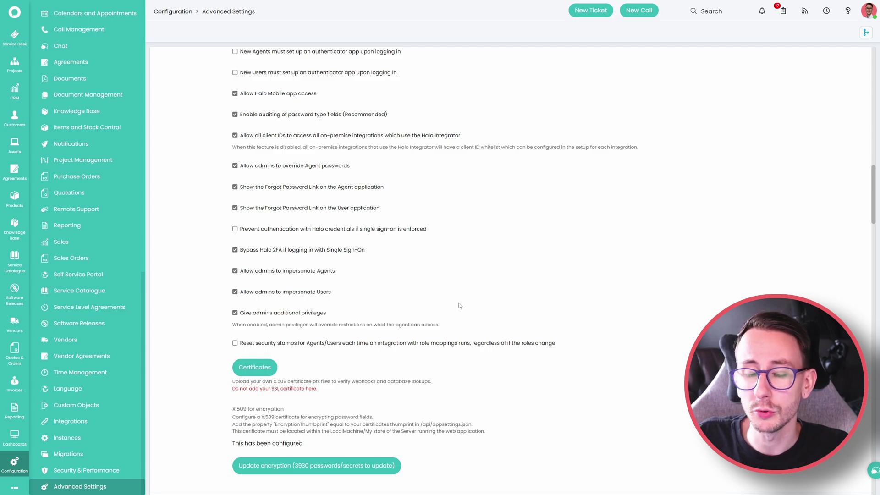
{"action": "scroll", "coordinate": [457, 317], "scroll_direction": "up", "scroll_amount": 7}
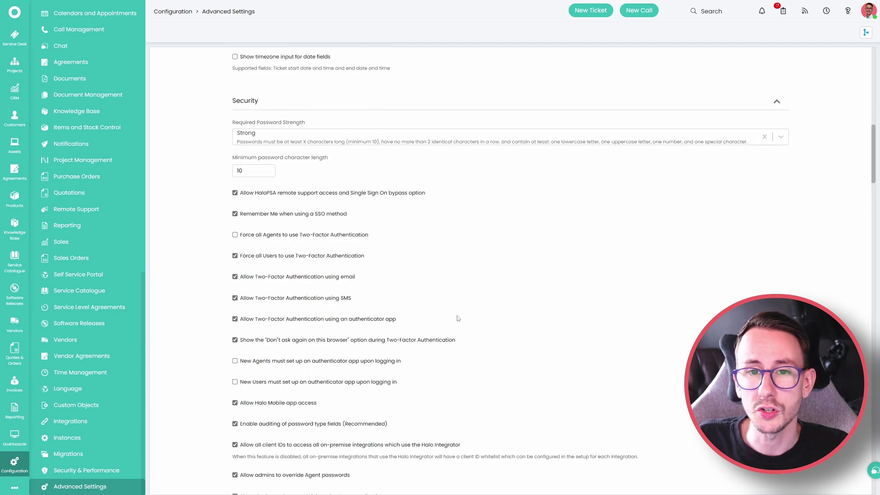
{"action": "scroll", "coordinate": [461, 324], "scroll_direction": "down", "scroll_amount": 5}
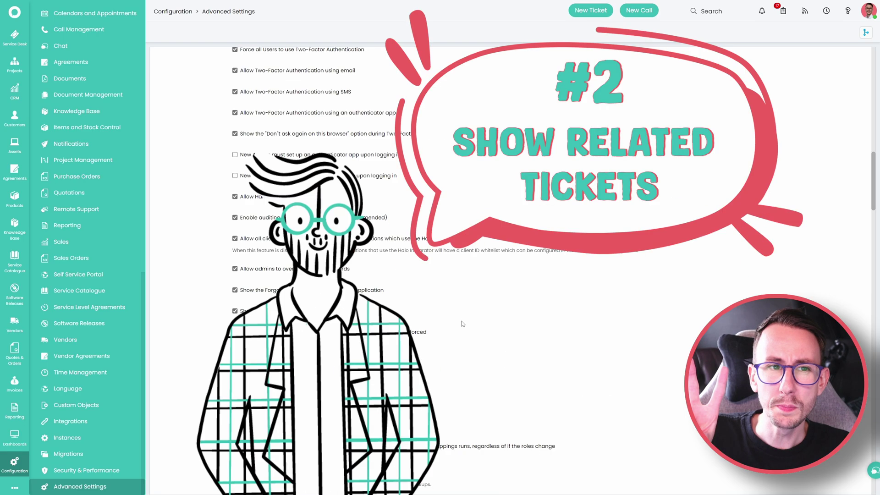
Open ticket 1468 from the Support queue and filter Other Open Tickets by Site, then by User.
{"action": "left_click", "coordinate": [14, 34]}
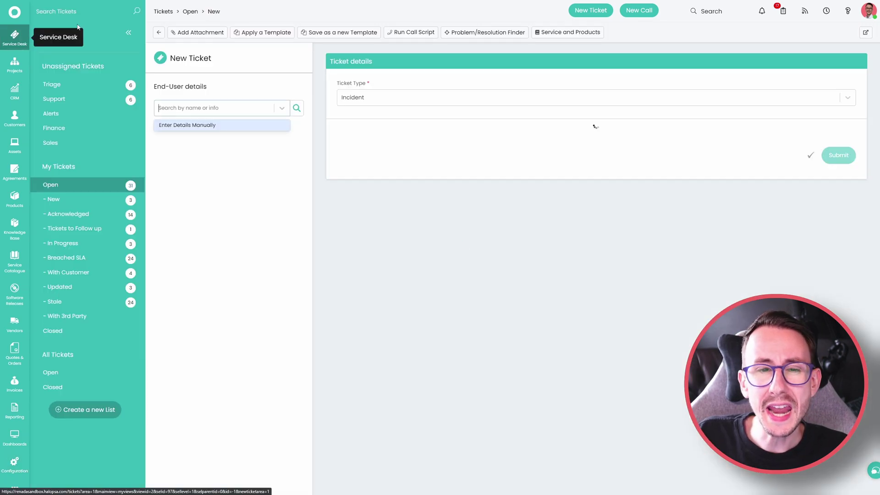
{"action": "double_click", "coordinate": [54, 99]}
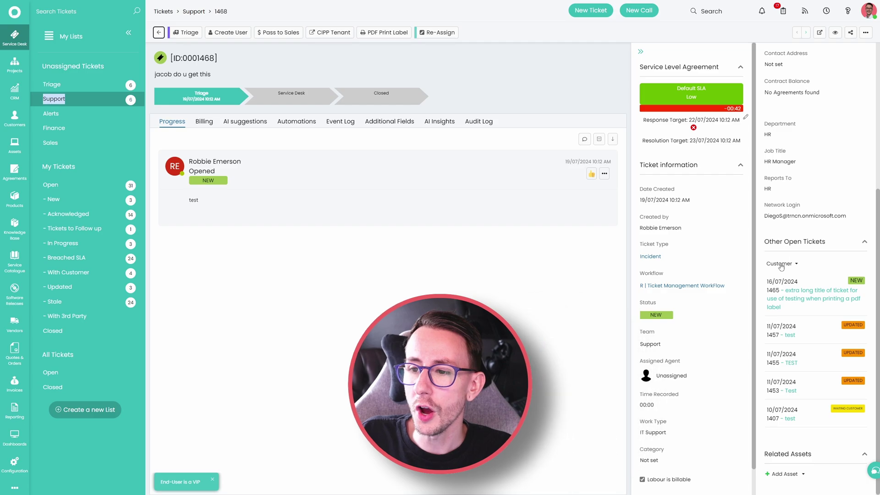
{"action": "left_click", "coordinate": [781, 264]}
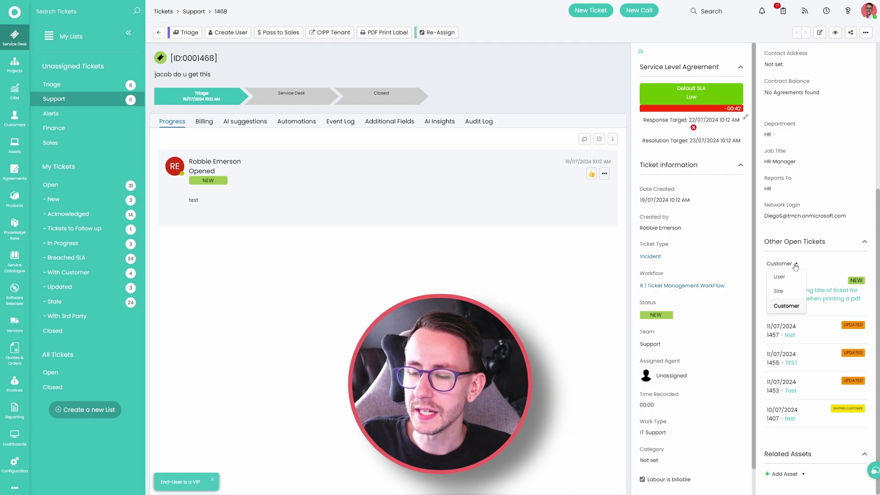
{"action": "left_click", "coordinate": [782, 288]}
{"action": "left_click", "coordinate": [773, 264]}
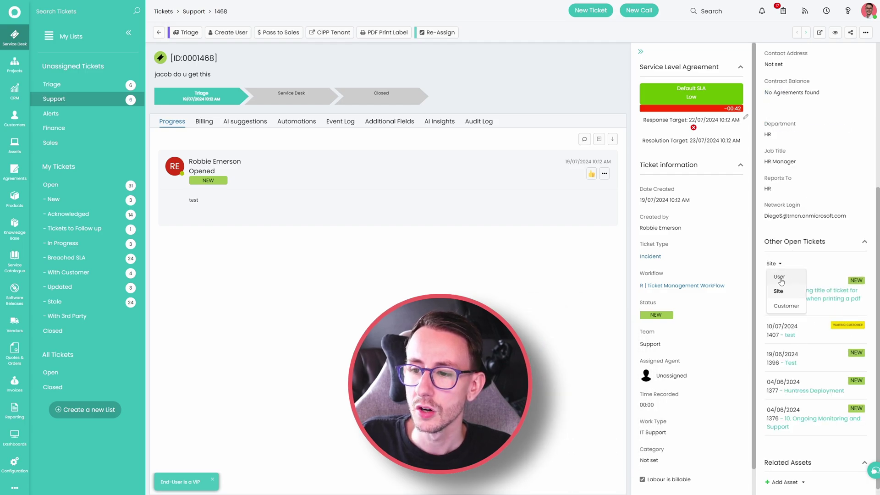
{"action": "left_click", "coordinate": [779, 299]}
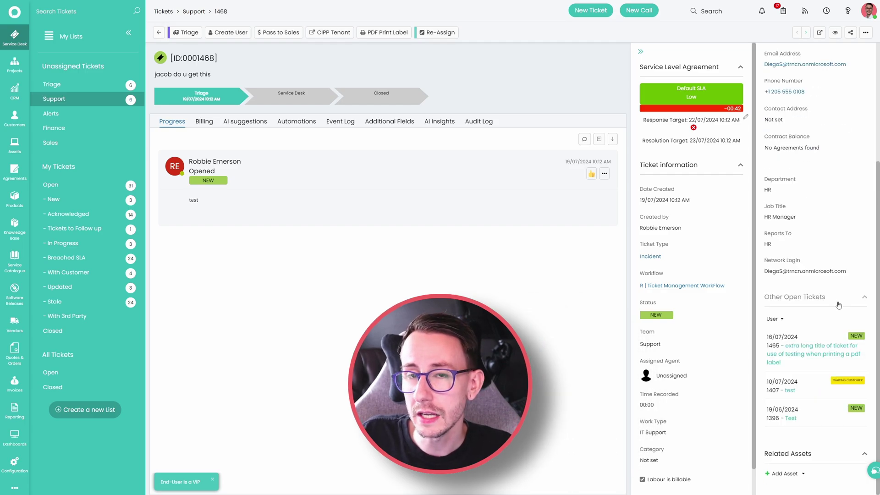
Edit the Incident ticket type and locate its Related Activity option for the User's other open tickets.
{"action": "left_click", "coordinate": [650, 256]}
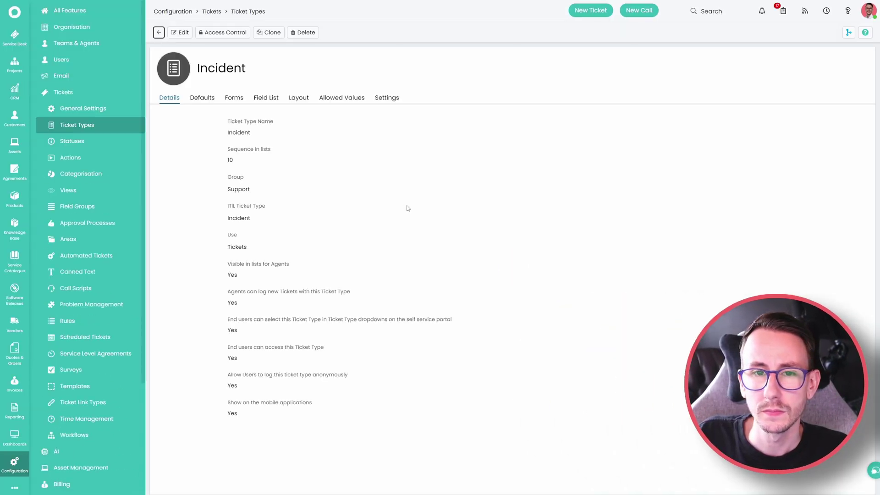
{"action": "left_click", "coordinate": [182, 33]}
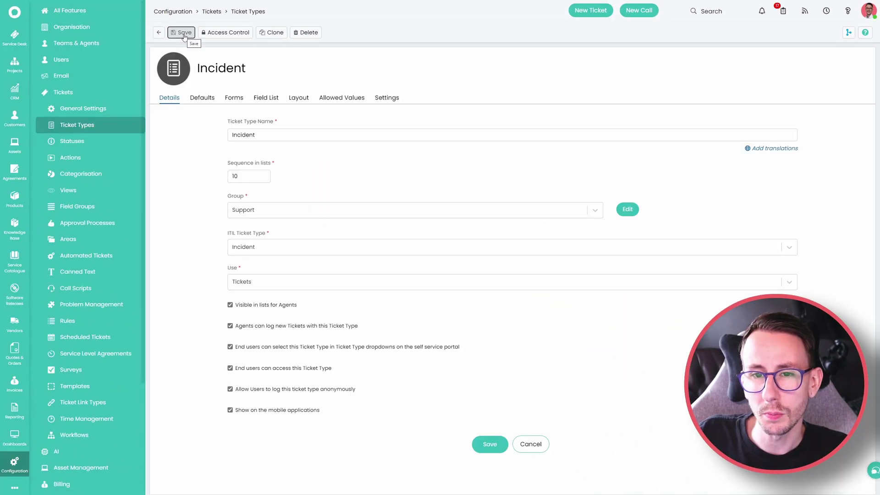
{"action": "left_click", "coordinate": [385, 98]}
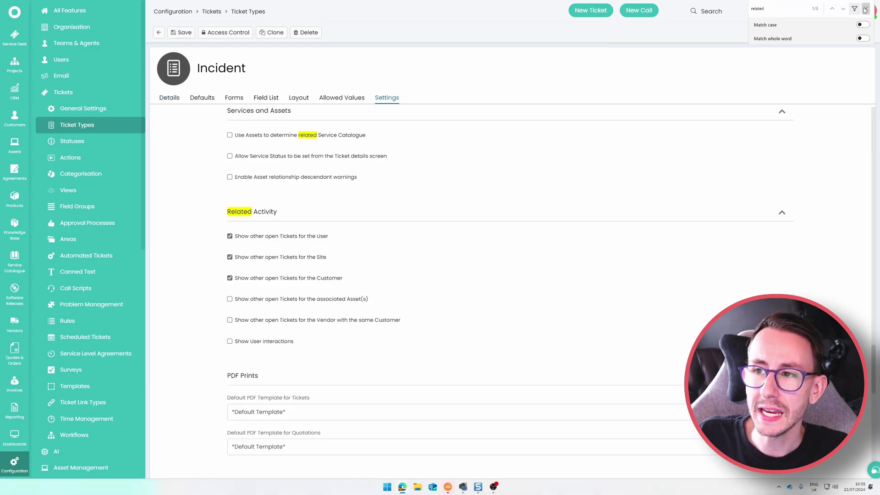
{"action": "left_click", "coordinate": [865, 9]}
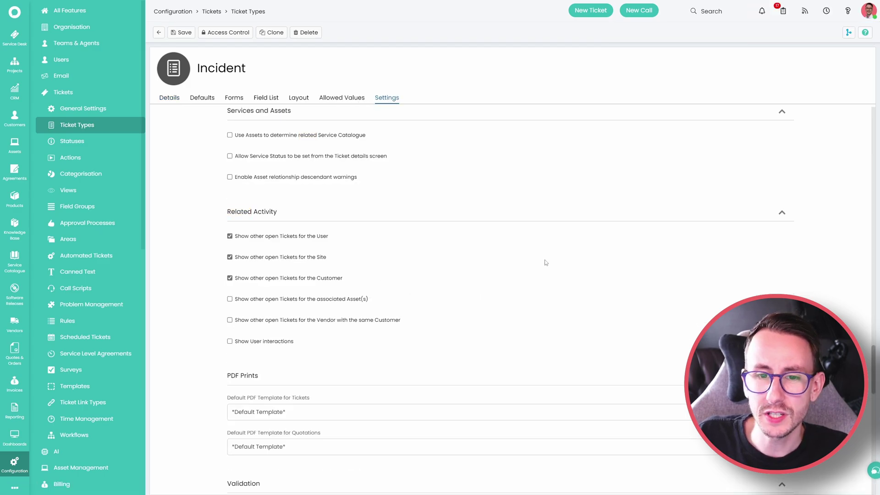
{"action": "left_click_drag", "start_coordinate": [353, 240], "coordinate": [232, 236]}
{"action": "left_click", "coordinate": [341, 242]}
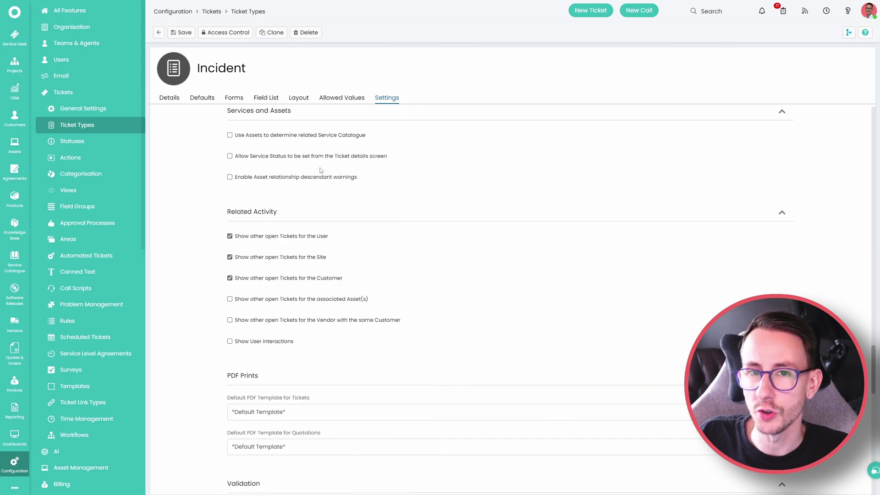
Switch to the Ready for Invoicing browser tab, then to ticket 1467's tab.
{"action": "mouse_move", "coordinate": [542, 3]}
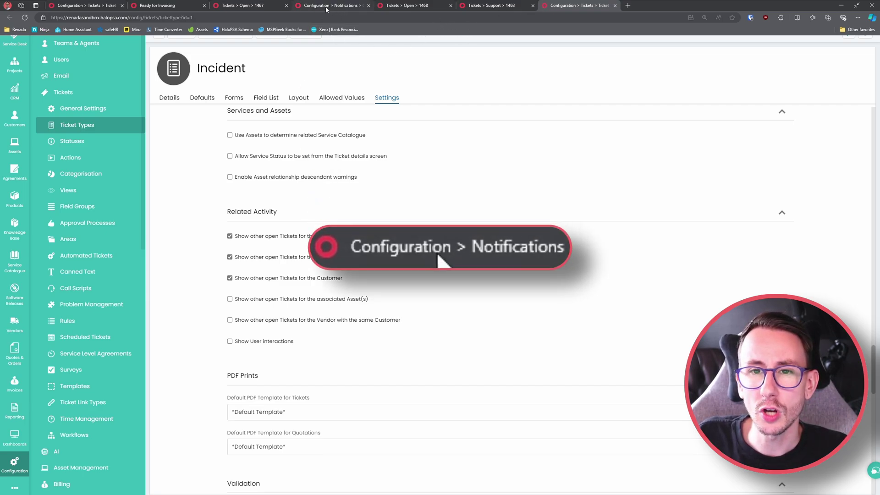
{"action": "mouse_move", "coordinate": [328, 8]}
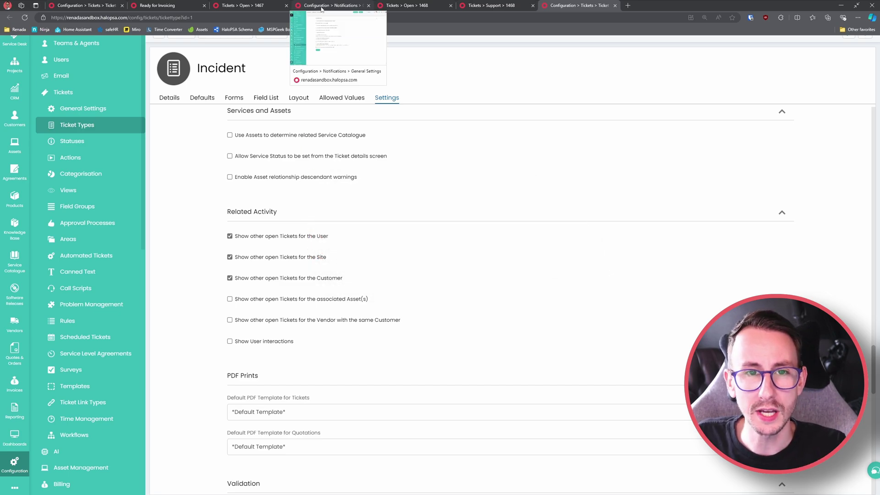
{"action": "left_click", "coordinate": [186, 6]}
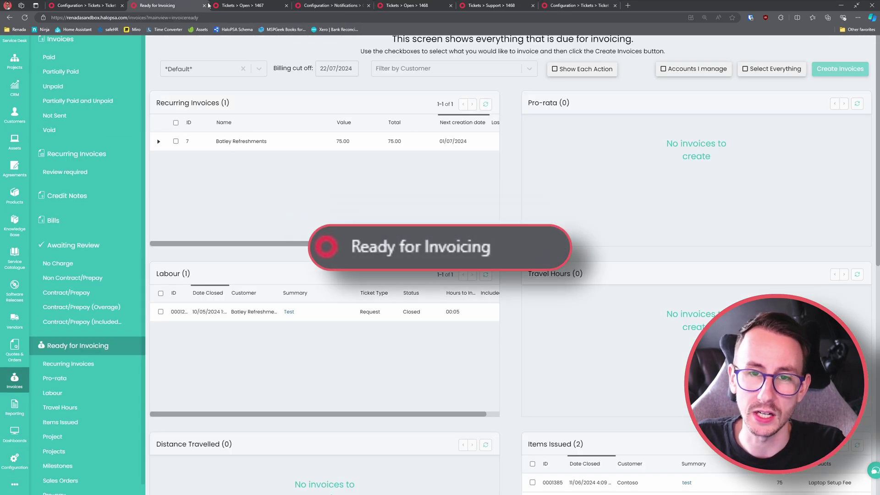
{"action": "left_click", "coordinate": [240, 7]}
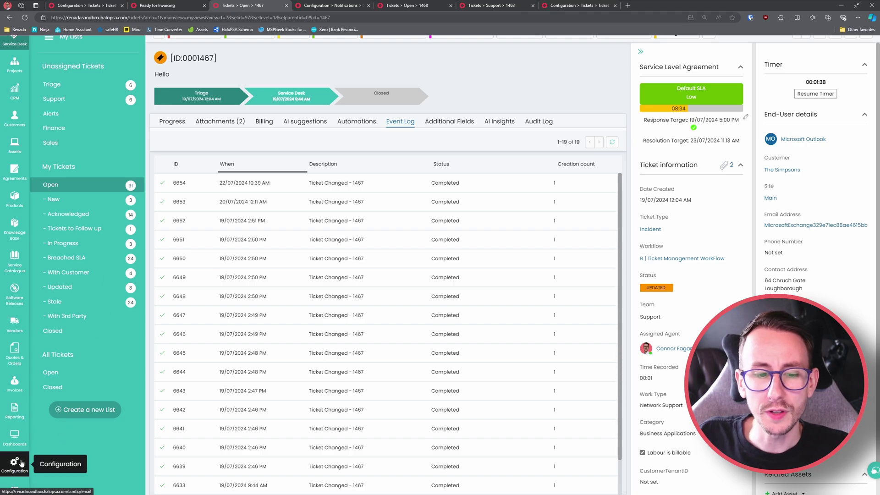
{"action": "left_click", "coordinate": [7, 466]}
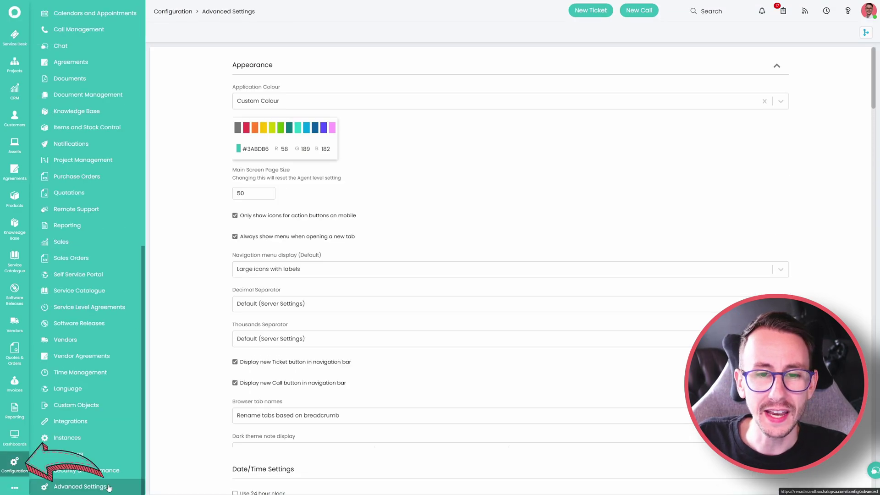
{"action": "scroll", "coordinate": [186, 414], "scroll_direction": "down", "scroll_amount": 3}
{"action": "left_click_drag", "start_coordinate": [232, 298], "coordinate": [284, 297]}
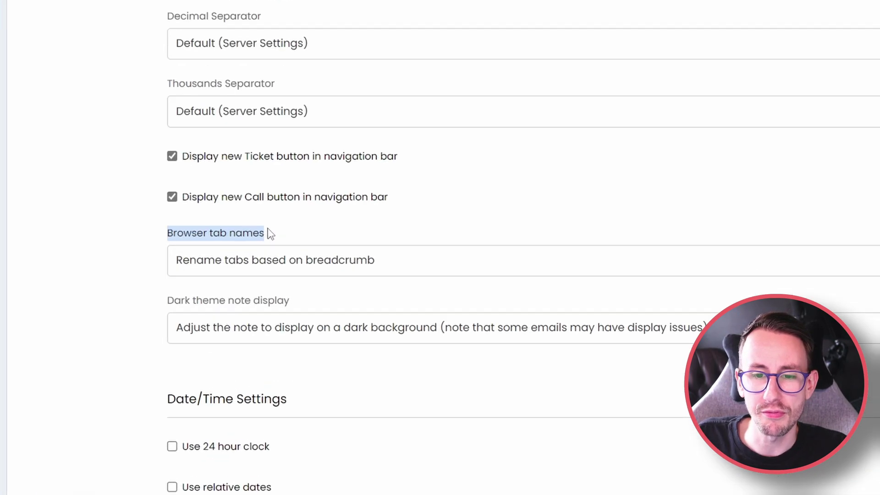
{"action": "left_click", "coordinate": [526, 256]}
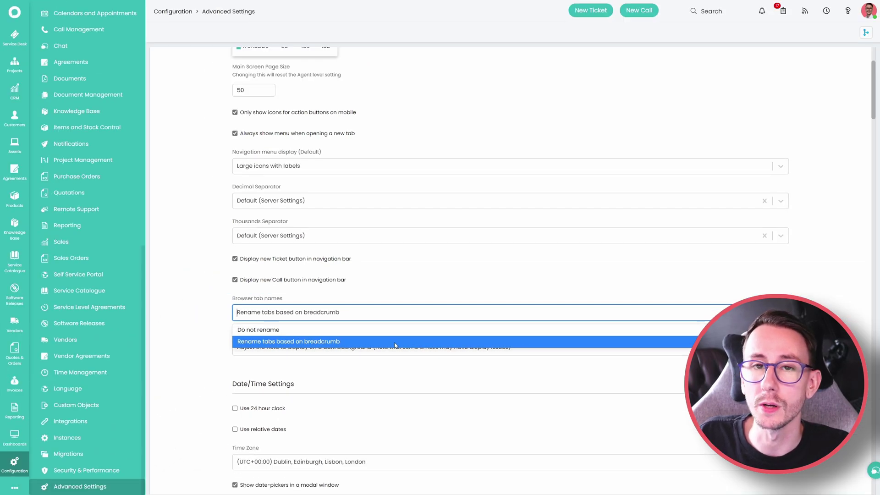
{"action": "left_click", "coordinate": [395, 341]}
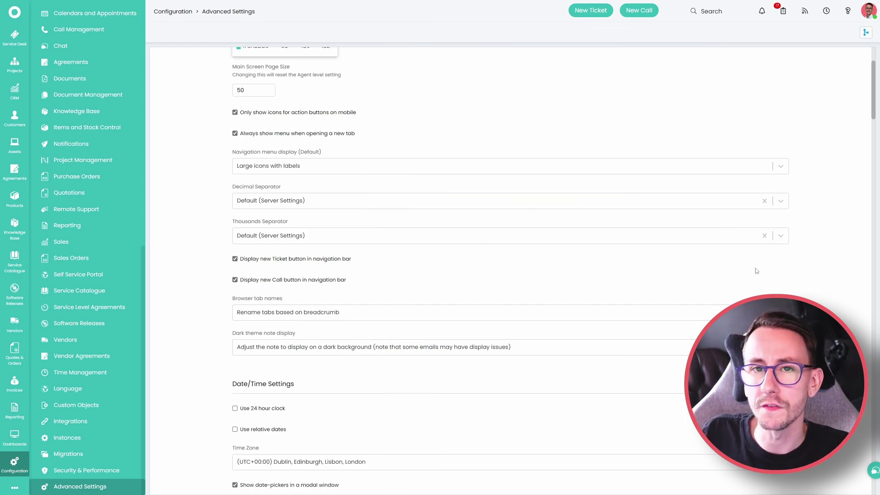
{"action": "scroll", "coordinate": [613, 304], "scroll_direction": "down", "scroll_amount": 9}
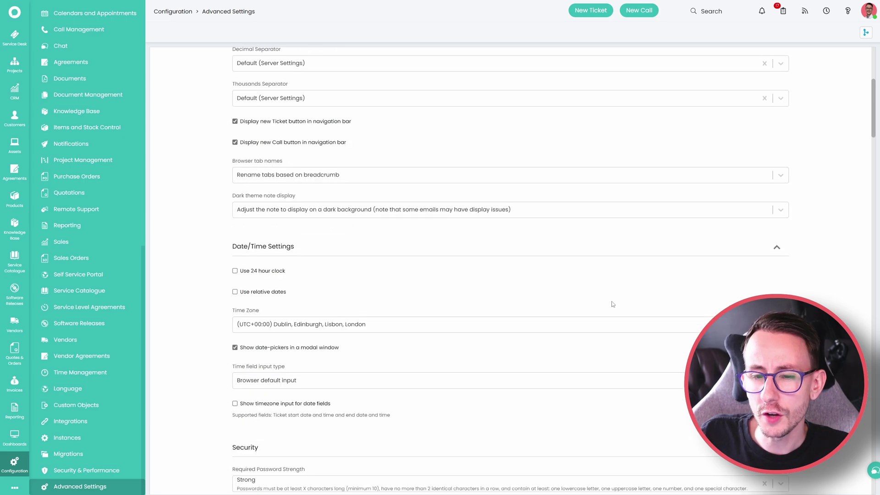
{"action": "scroll", "coordinate": [614, 302], "scroll_direction": "down", "scroll_amount": 20}
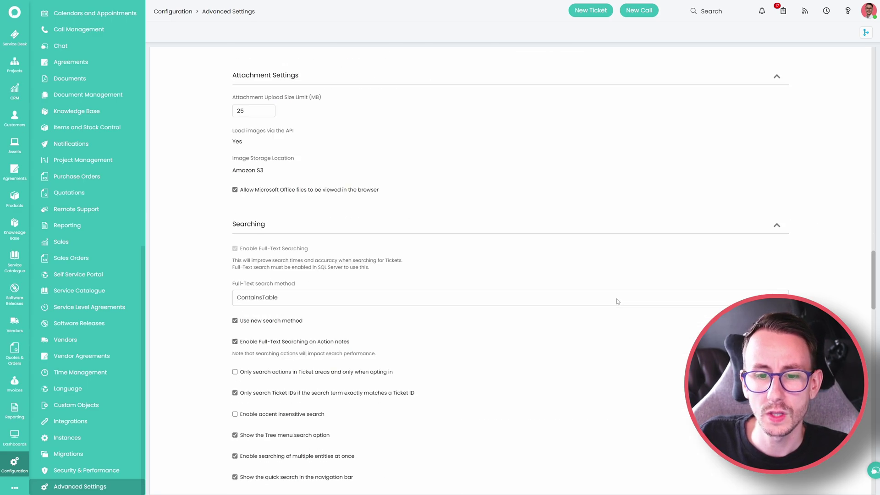
{"action": "scroll", "coordinate": [616, 301], "scroll_direction": "down", "scroll_amount": 14}
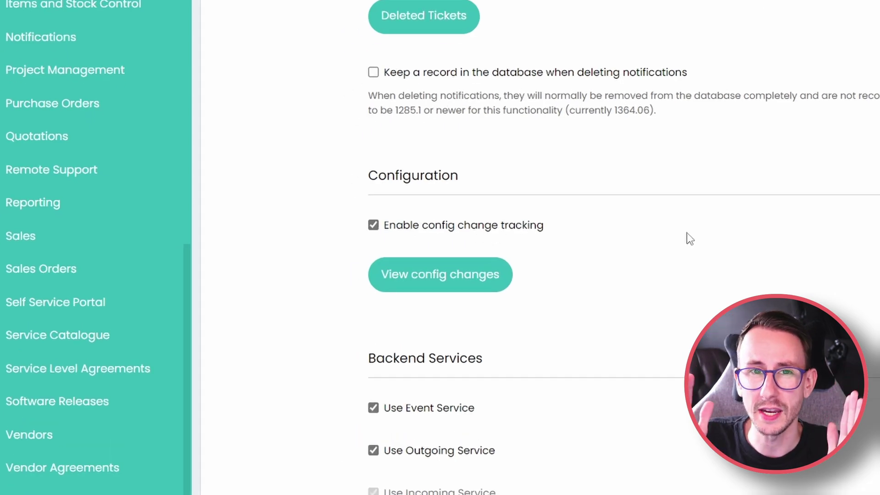
Open the config change log and inspect the deleted New Ticket Logged notification, which cannot be rolled back.
{"action": "left_click", "coordinate": [440, 274]}
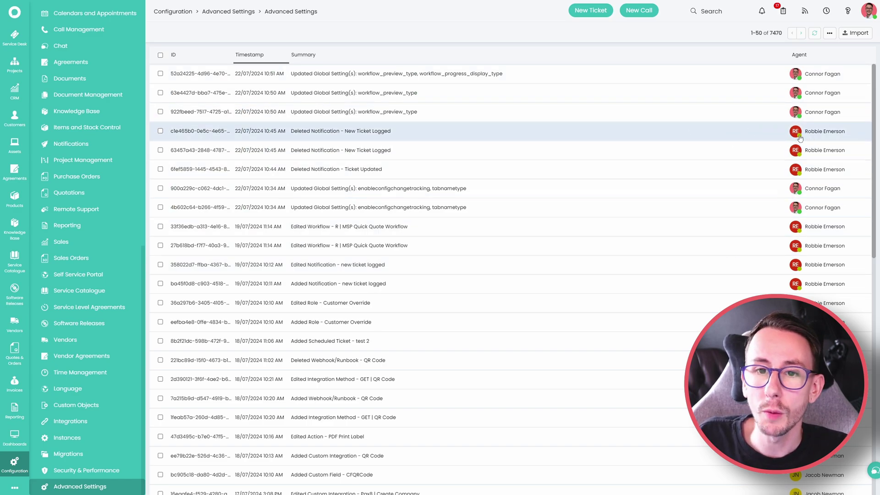
{"action": "left_click", "coordinate": [447, 141]}
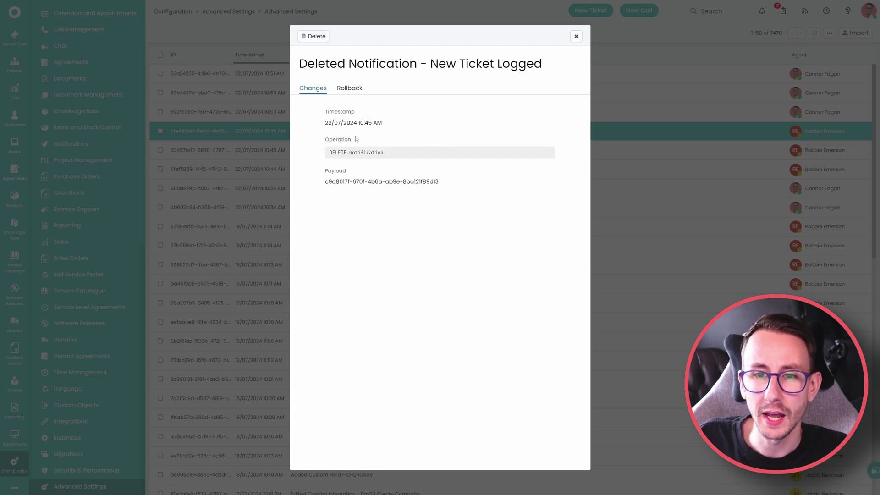
{"action": "left_click_drag", "start_coordinate": [389, 152], "coordinate": [329, 154]}
{"action": "right_click", "coordinate": [340, 94]}
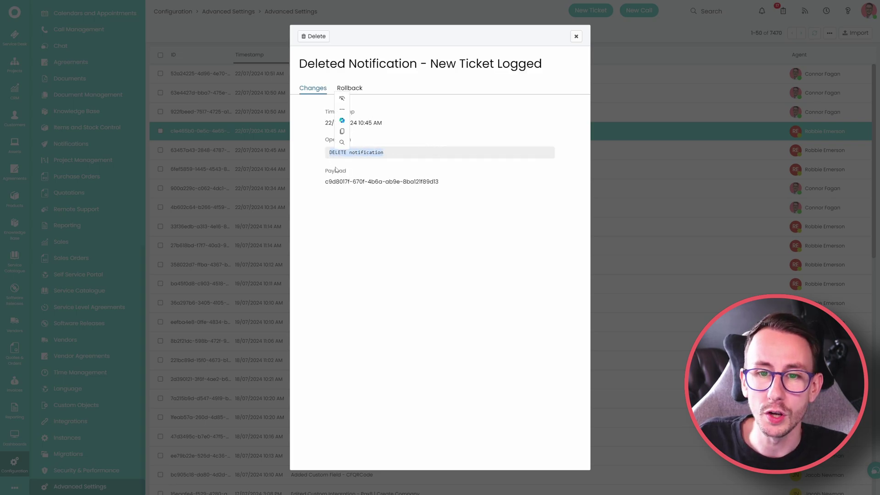
{"action": "left_click", "coordinate": [348, 89]}
{"action": "left_click", "coordinate": [348, 88]}
{"action": "left_click_drag", "start_coordinate": [329, 114], "coordinate": [426, 122]}
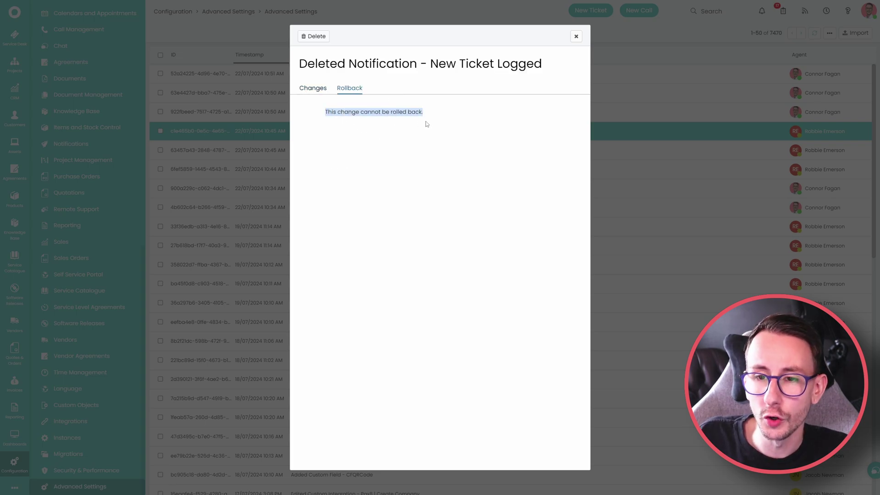
{"action": "left_click", "coordinate": [426, 124]}
{"action": "left_click", "coordinate": [320, 88]}
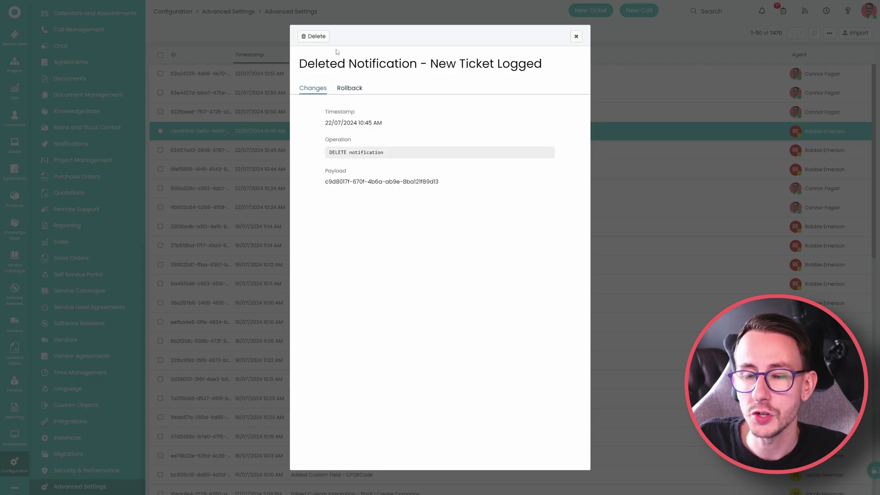
{"action": "left_click", "coordinate": [575, 36]}
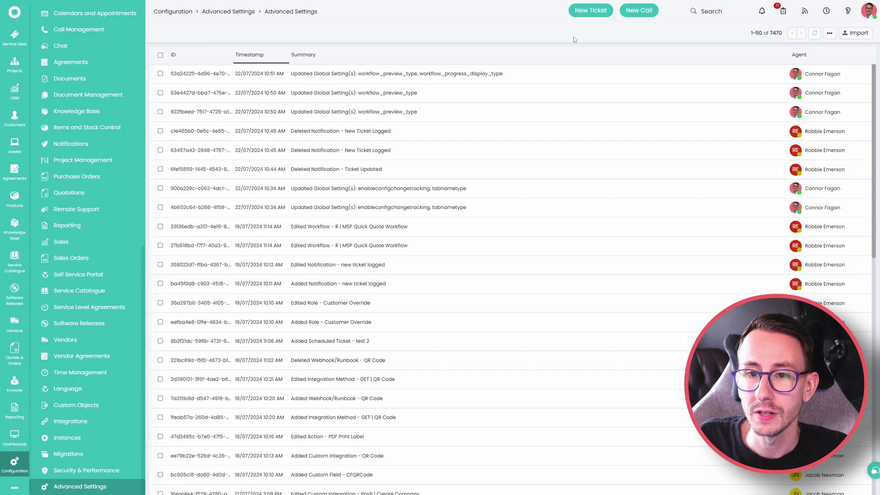
Review the workflow_preview_type change's rollback payload and its difference from 1 to 3.
{"action": "left_click", "coordinate": [491, 101]}
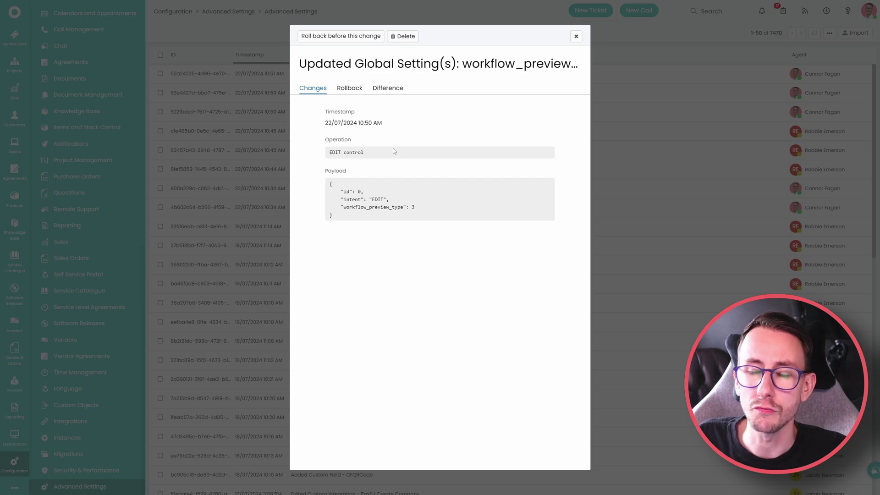
{"action": "left_click", "coordinate": [352, 91]}
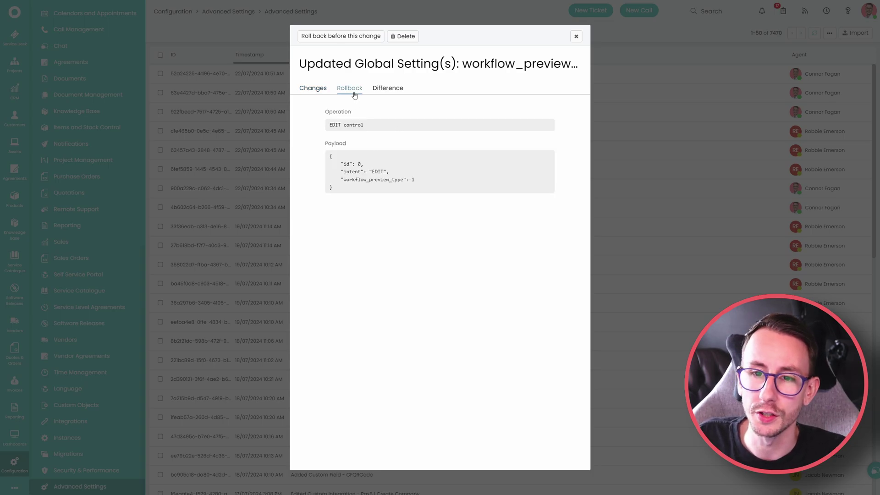
{"action": "left_click", "coordinate": [387, 89]}
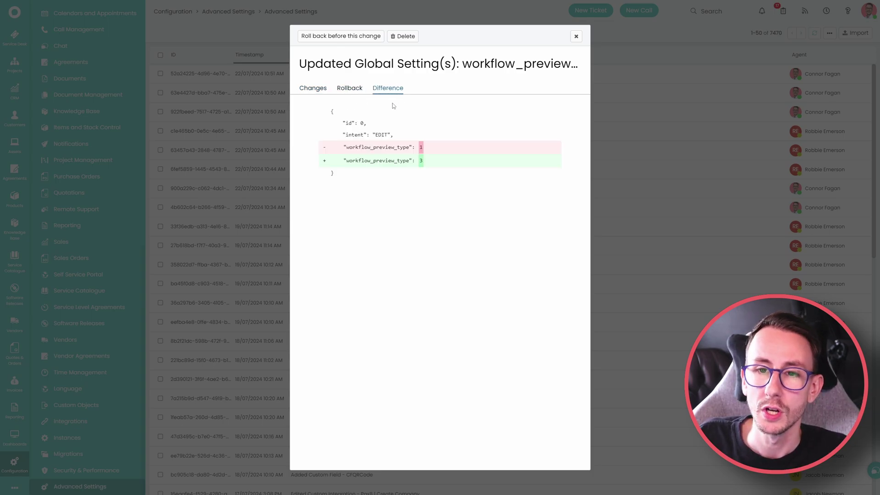
{"action": "left_click_drag", "start_coordinate": [340, 149], "coordinate": [416, 149]}
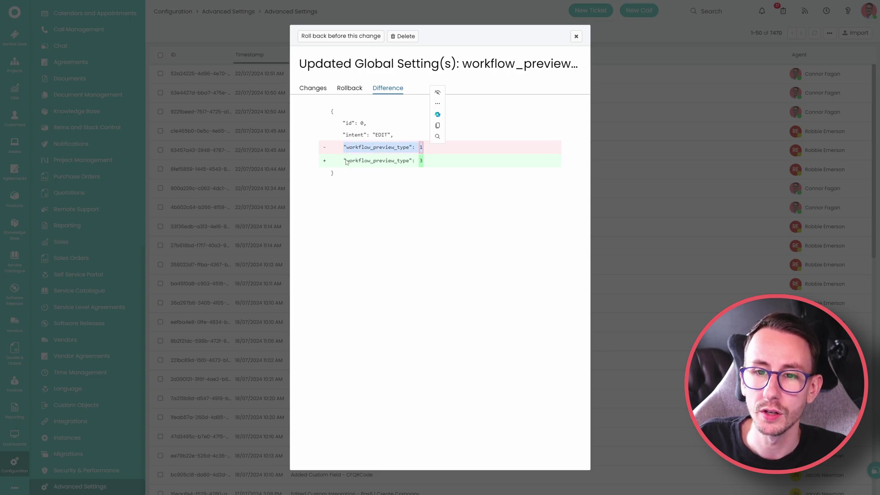
{"action": "left_click", "coordinate": [576, 36]}
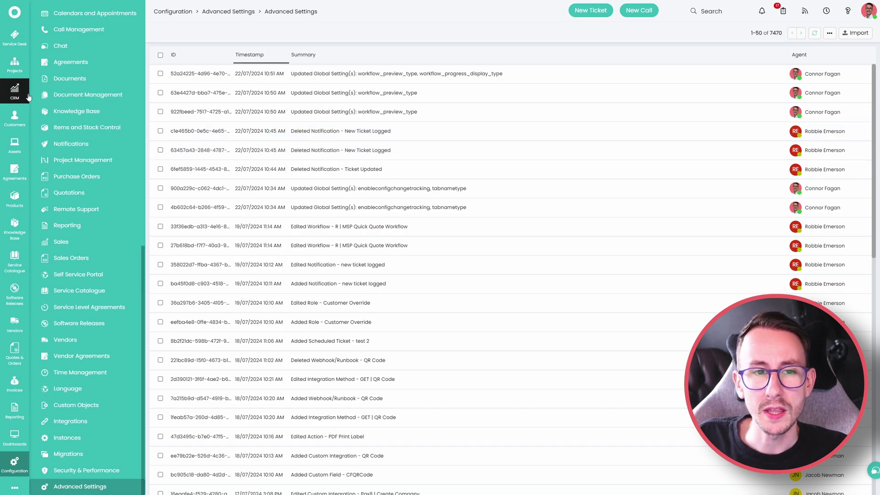
Open a test customer's record, then search Advanced Settings for 'layout' to find the Screen Layouts options.
{"action": "left_click", "coordinate": [13, 113]}
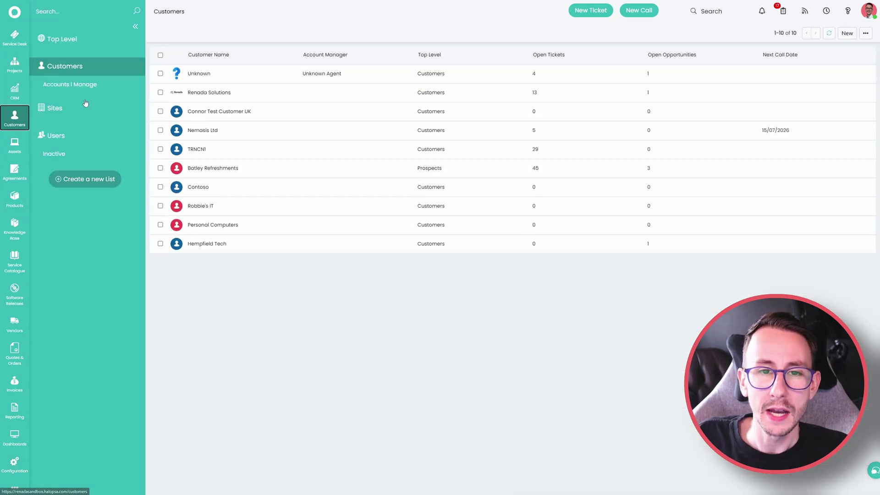
{"action": "left_click", "coordinate": [259, 113]}
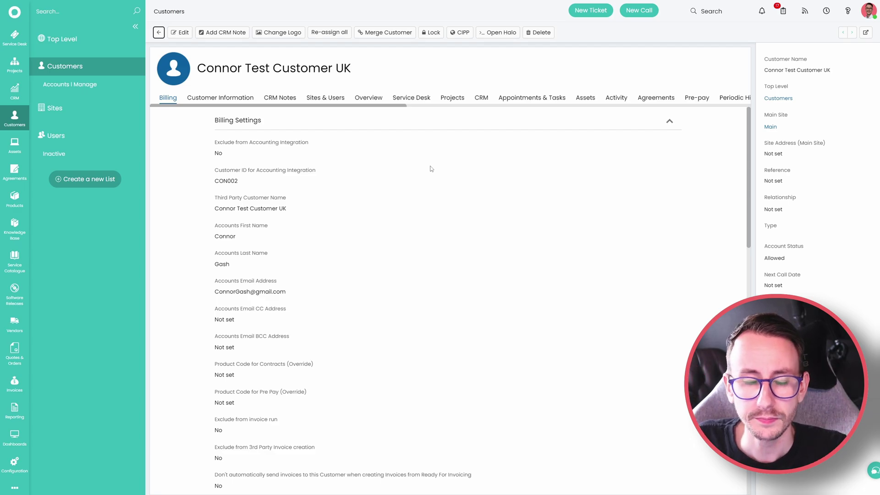
{"action": "left_click", "coordinate": [14, 463]}
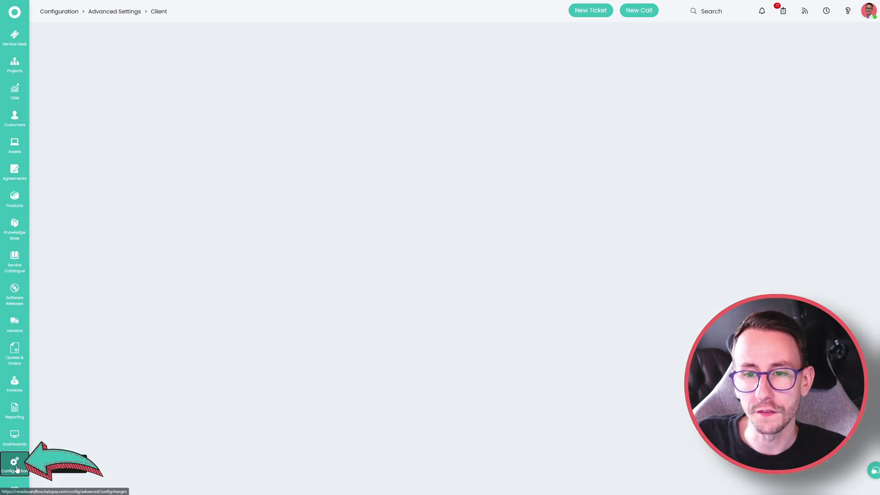
{"action": "scroll", "coordinate": [128, 452], "scroll_direction": "down", "scroll_amount": 1}
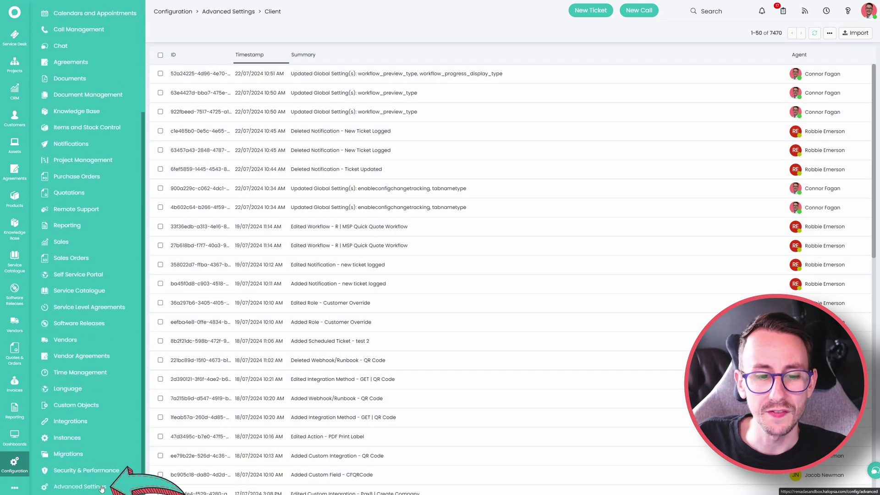
{"action": "left_click", "coordinate": [81, 486]}
{"action": "key", "text": "ctrl+f"}
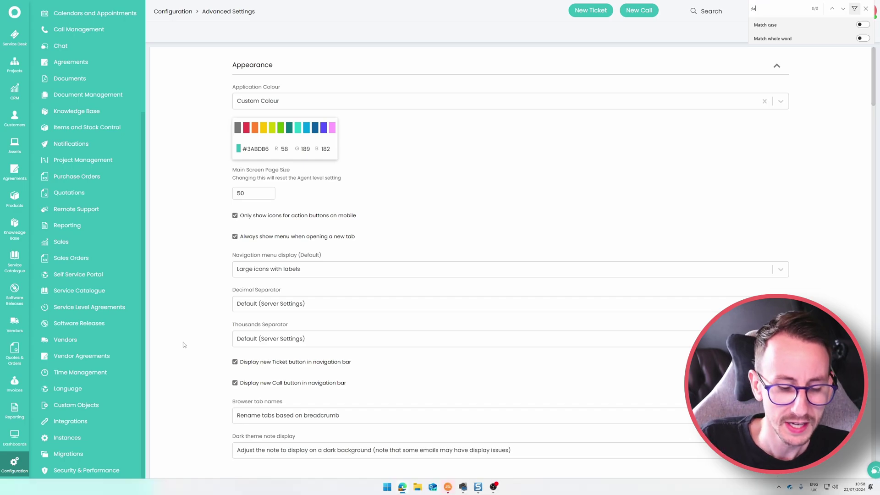
{"action": "type", "text": "layout"}
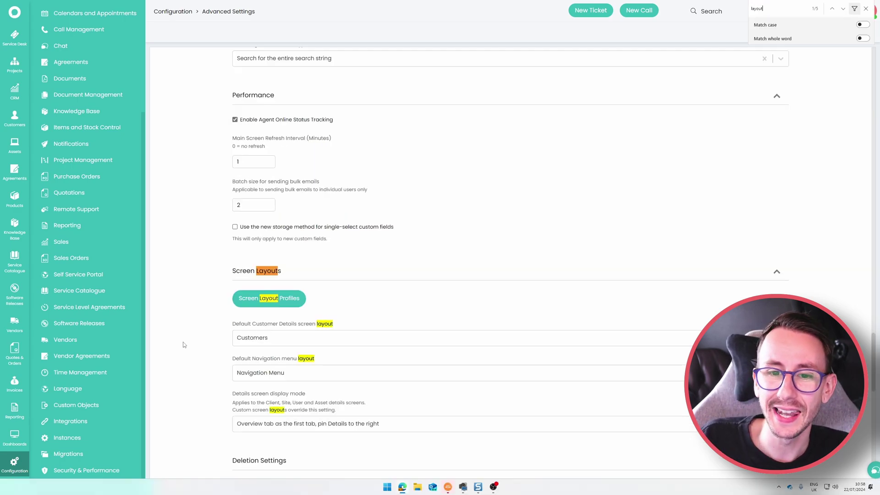
{"action": "scroll", "coordinate": [156, 297], "scroll_direction": "down", "scroll_amount": 1}
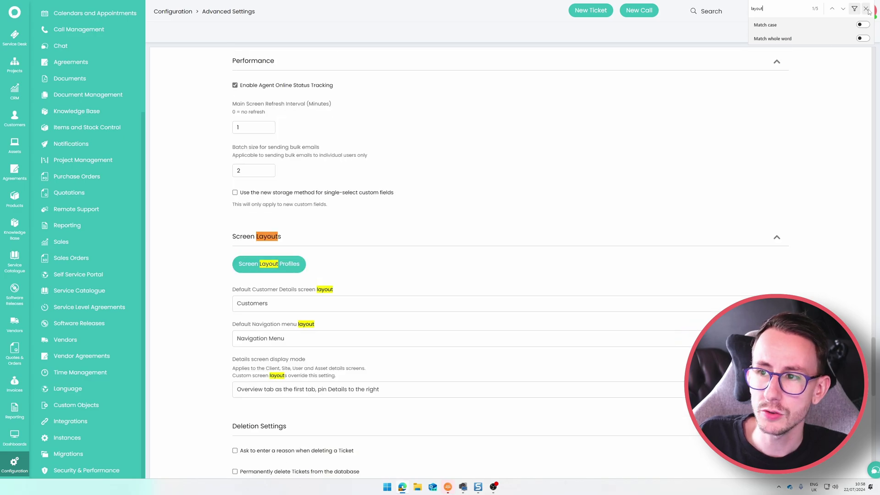
{"action": "key", "text": "Escape"}
{"action": "scroll", "coordinate": [598, 274], "scroll_direction": "down", "scroll_amount": 1}
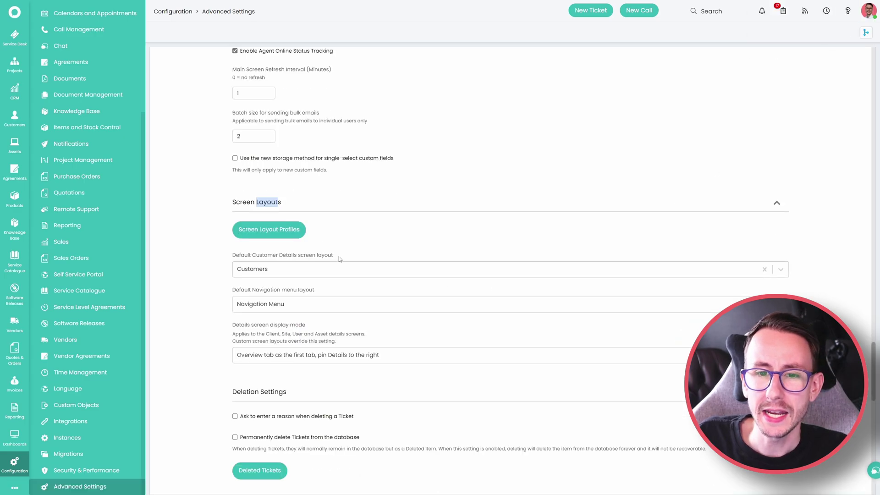
Open the Customers screen layout profile for the Customer entity and view its tab order.
{"action": "left_click", "coordinate": [259, 233]}
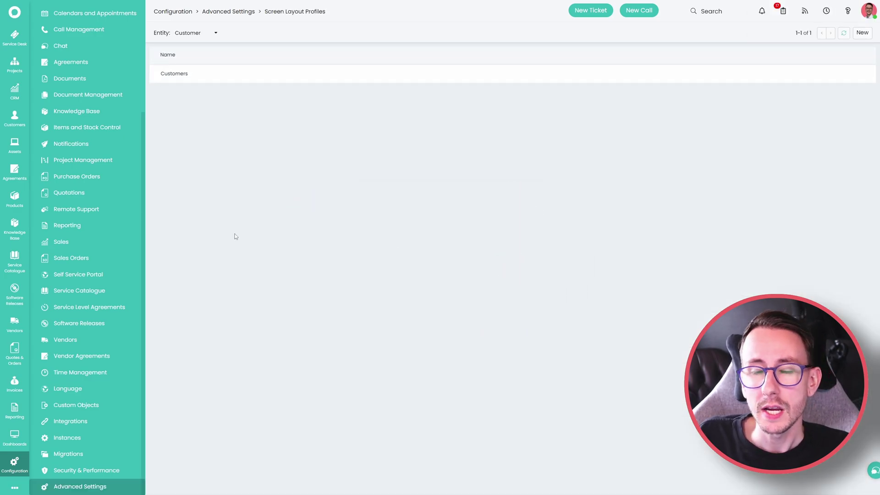
{"action": "left_click", "coordinate": [215, 33]}
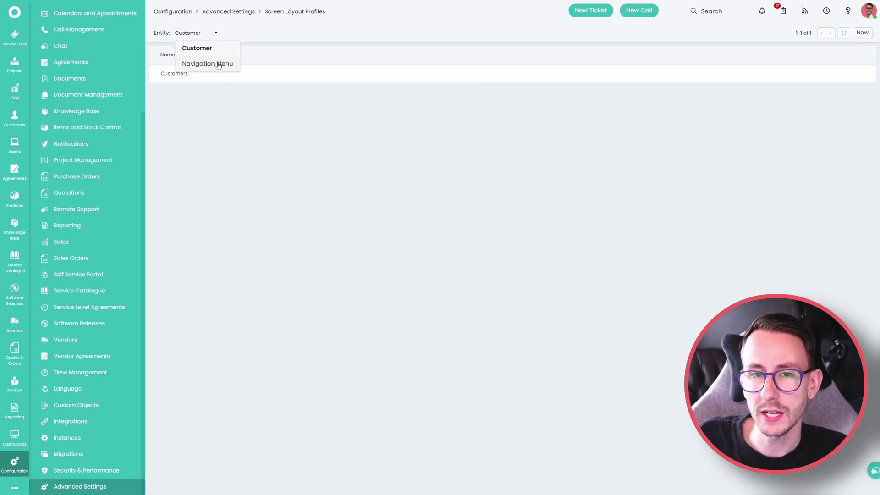
{"action": "left_click", "coordinate": [230, 110]}
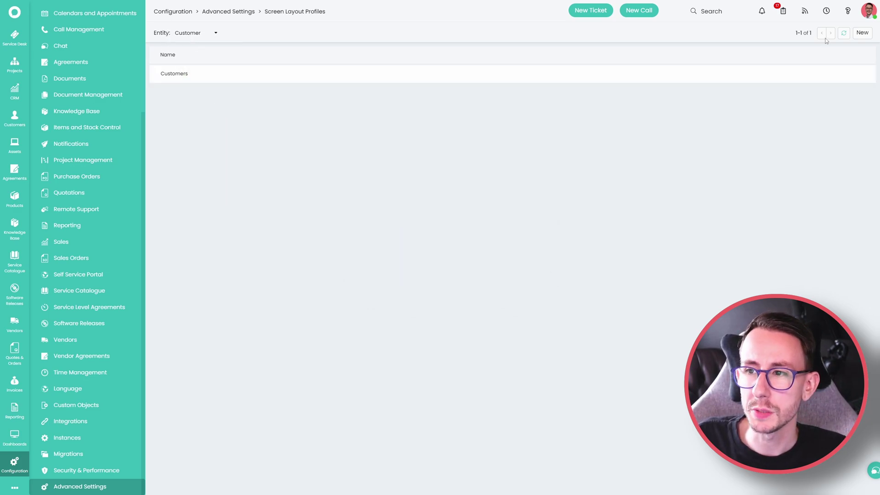
{"action": "left_click", "coordinate": [259, 72]}
{"action": "left_click", "coordinate": [206, 89]}
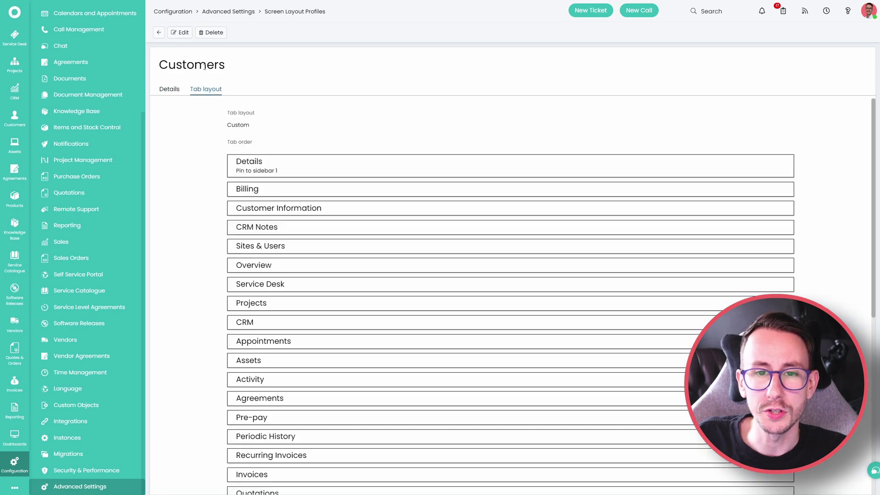
Edit the Customers tab layout, moving Sites & Users up to third after Billing.
{"action": "left_click", "coordinate": [183, 33]}
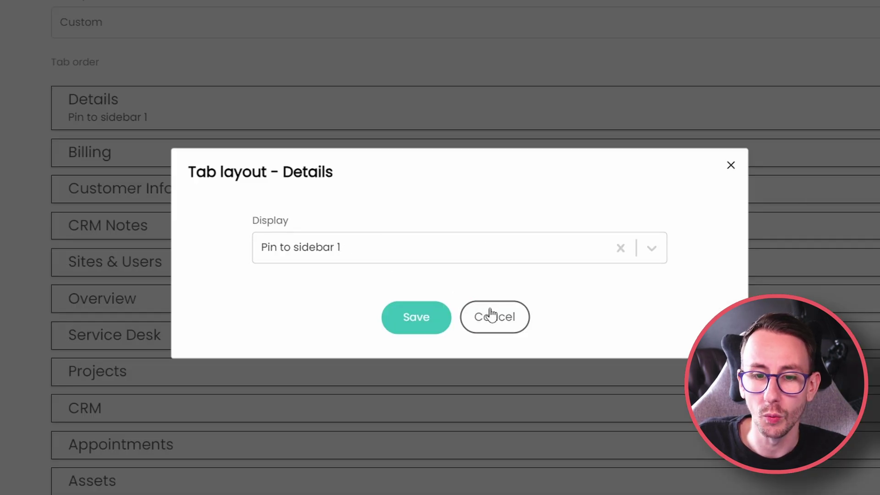
{"action": "left_click", "coordinate": [491, 316]}
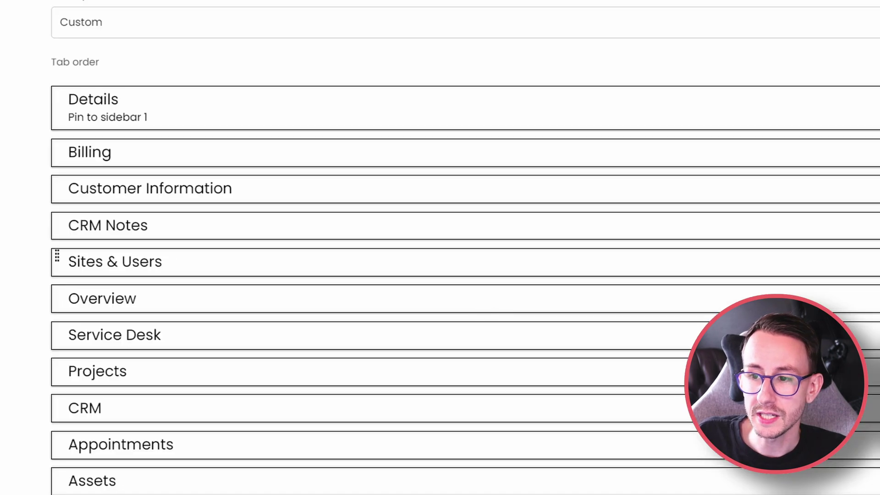
{"action": "left_click", "coordinate": [383, 256]}
{"action": "left_click", "coordinate": [383, 247]}
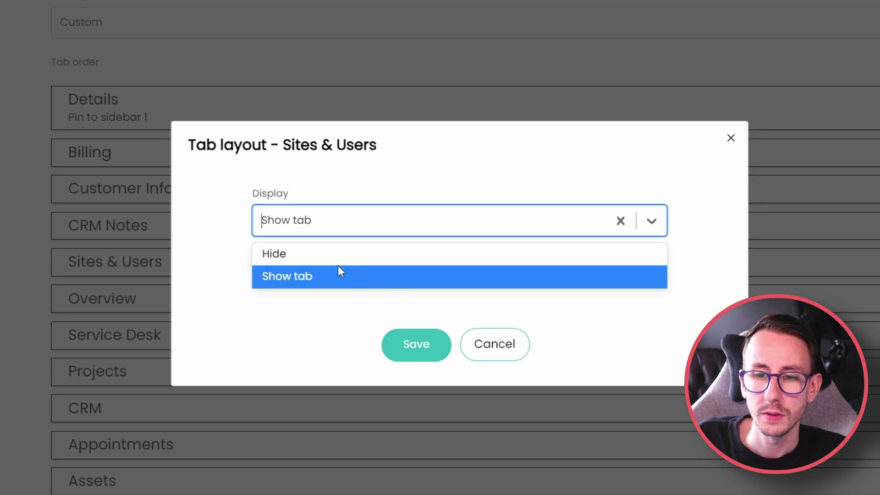
{"action": "key", "text": "Escape"}
{"action": "key", "text": "Escape"}
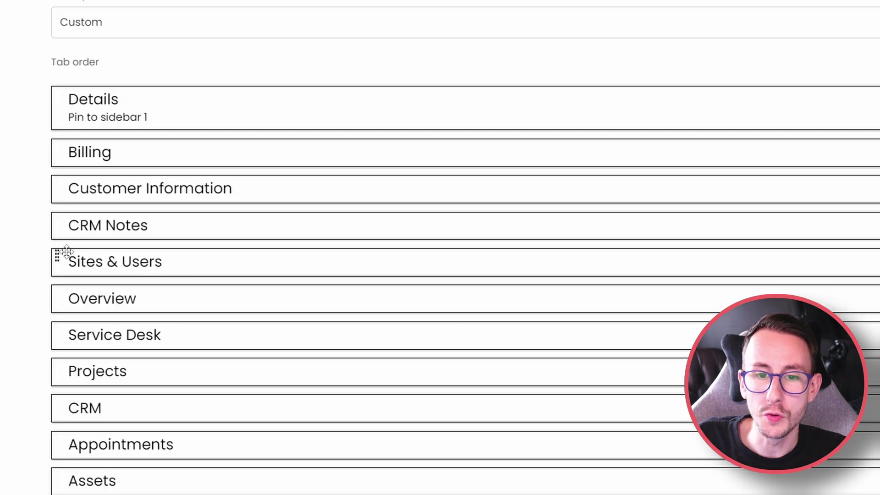
{"action": "left_click_drag", "start_coordinate": [66, 252], "coordinate": [57, 213]}
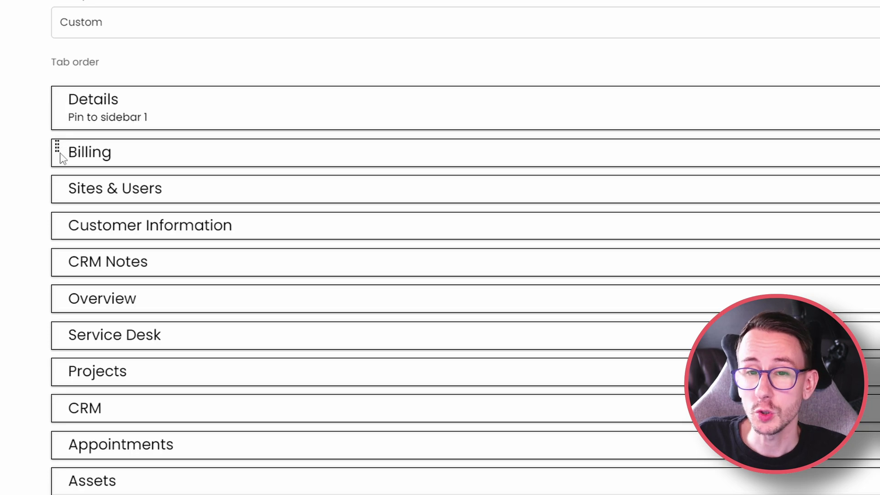
{"action": "scroll", "coordinate": [200, 345], "scroll_direction": "down", "scroll_amount": 8}
{"action": "scroll", "coordinate": [210, 408], "scroll_direction": "down", "scroll_amount": 5}
{"action": "scroll", "coordinate": [214, 450], "scroll_direction": "up", "scroll_amount": 15}
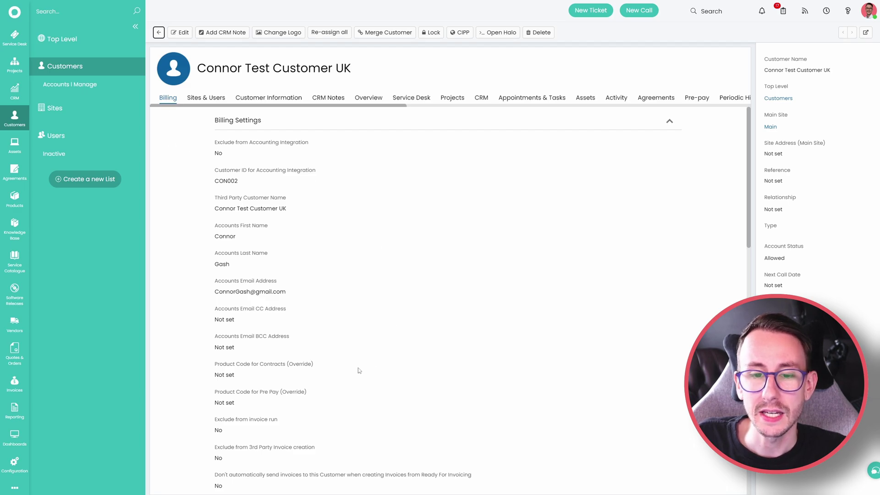
Browse the customer's Sites & Users and CRM Notes tabs, then return to Configuration.
{"action": "left_click", "coordinate": [207, 98]}
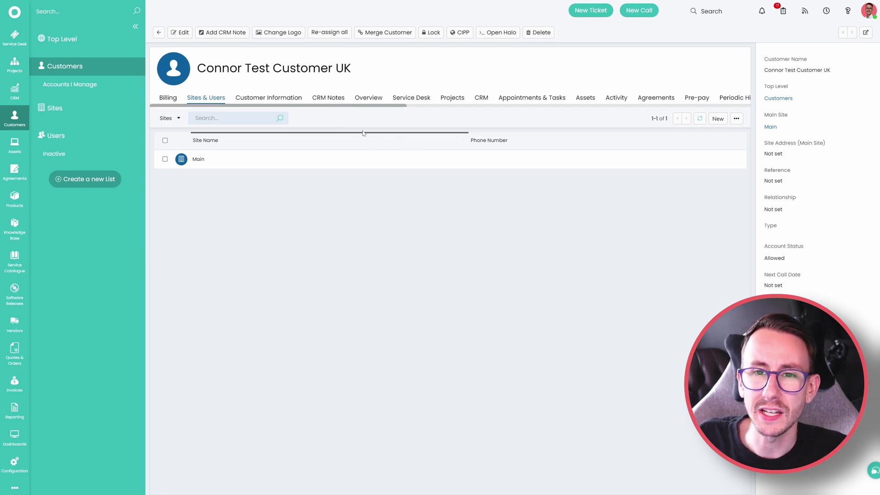
{"action": "left_click", "coordinate": [329, 98]}
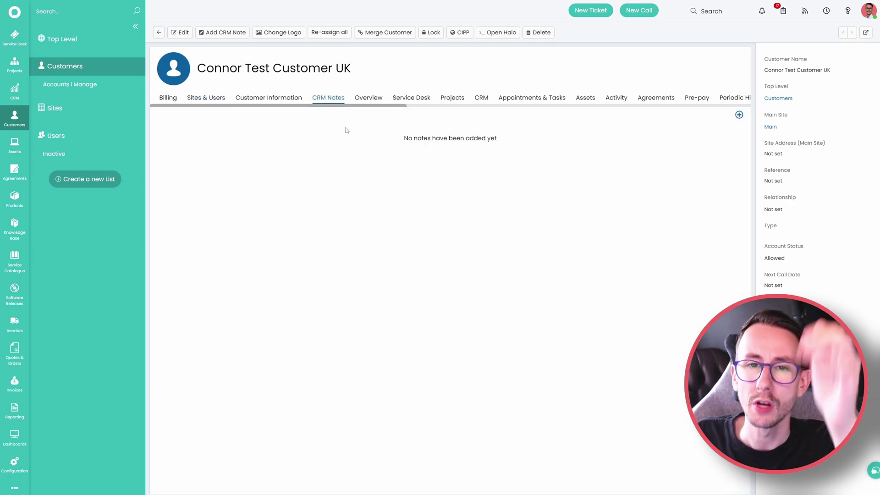
{"action": "left_click", "coordinate": [206, 98]}
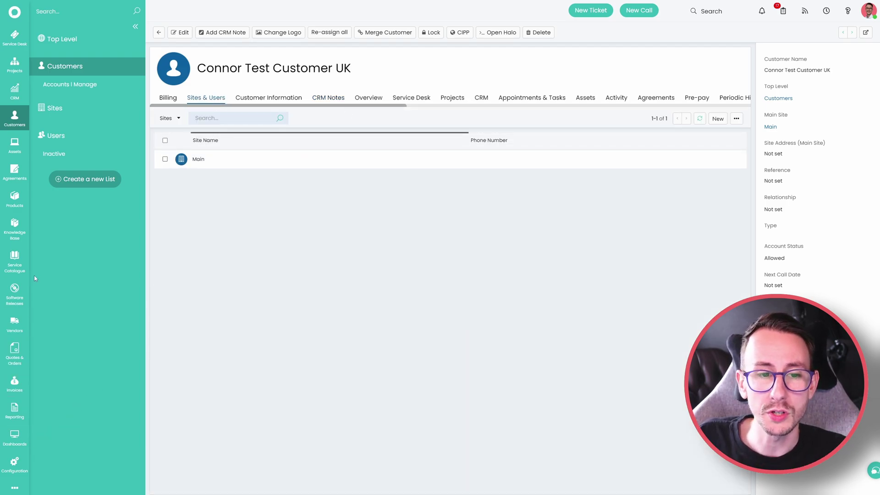
{"action": "left_click", "coordinate": [26, 466]}
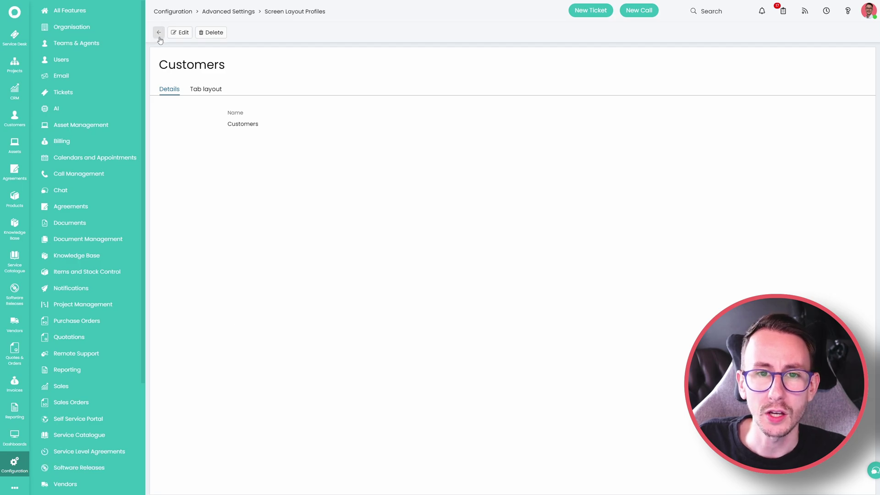
Switch the layout entity to Navigation Menu and open its profile's button order.
{"action": "left_click", "coordinate": [160, 33]}
{"action": "left_click", "coordinate": [202, 33]}
{"action": "left_click", "coordinate": [197, 64]}
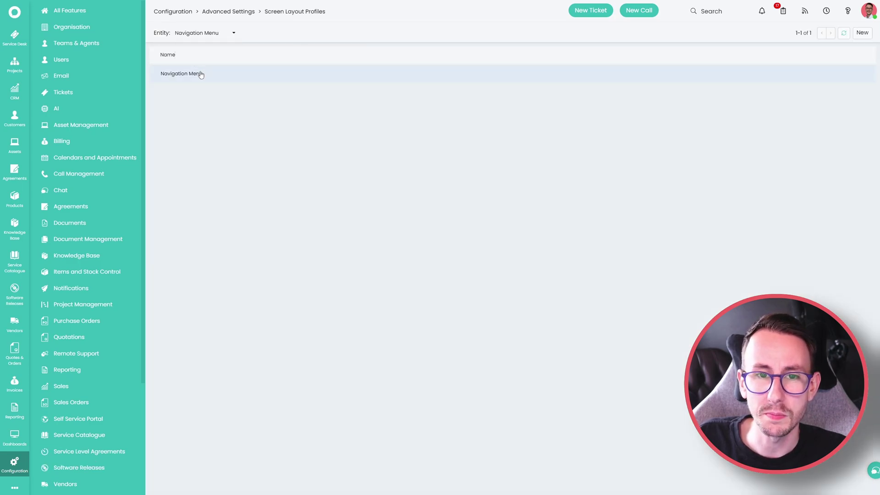
{"action": "left_click", "coordinate": [201, 74]}
{"action": "left_click", "coordinate": [205, 90]}
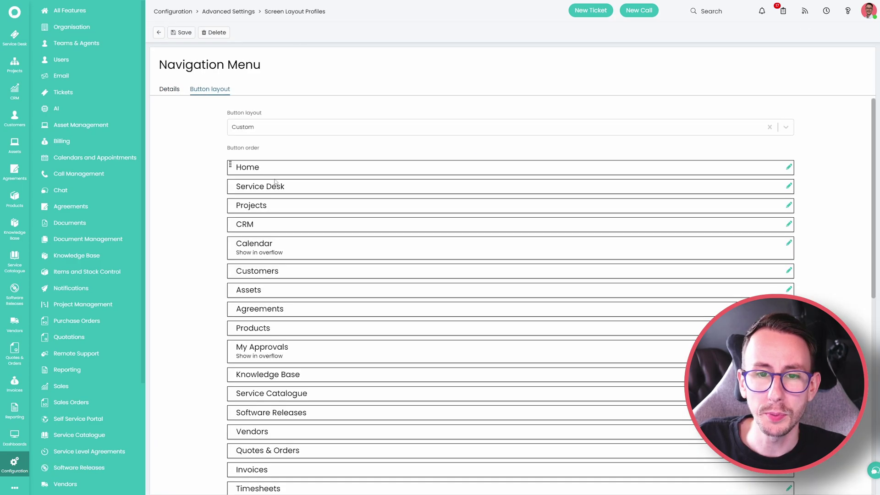
{"action": "mouse_move", "coordinate": [232, 239]}
{"action": "left_mouse_down"}
{"action": "mouse_move", "coordinate": [245, 188]}
{"action": "mouse_move", "coordinate": [252, 238]}
{"action": "left_mouse_up"}
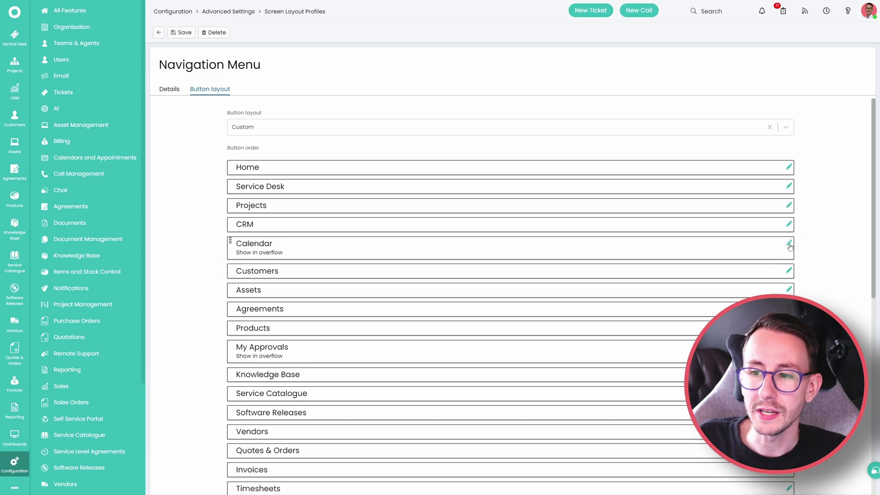
Check the Calendar entry's display options without changing them, then view the sidebar overflow items.
{"action": "left_click", "coordinate": [788, 243]}
{"action": "left_click", "coordinate": [385, 244]}
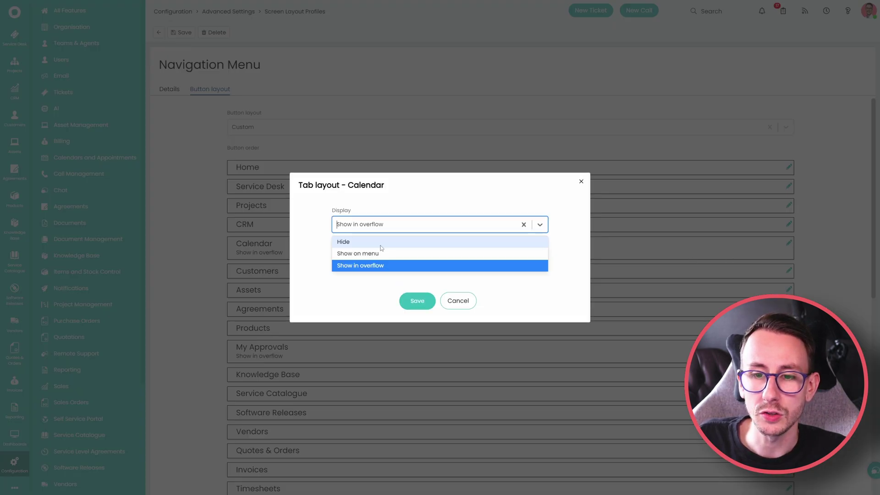
{"action": "left_click", "coordinate": [463, 302]}
{"action": "left_click", "coordinate": [458, 280]}
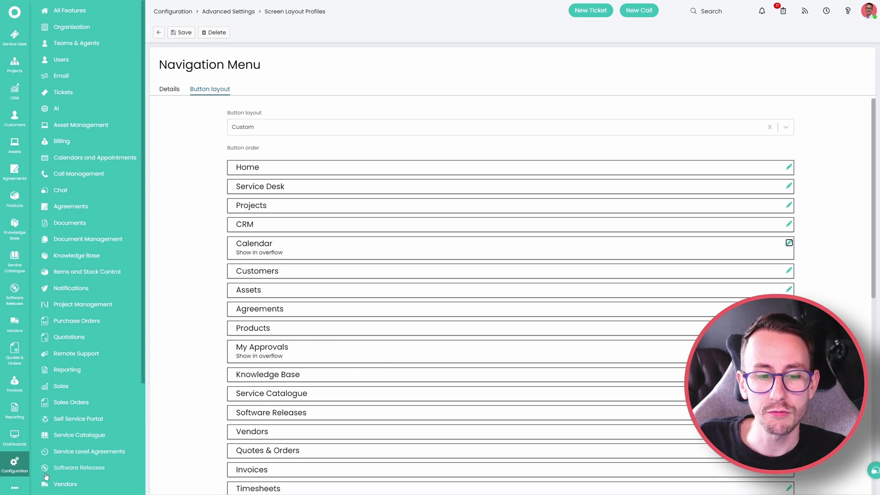
{"action": "left_click", "coordinate": [15, 487]}
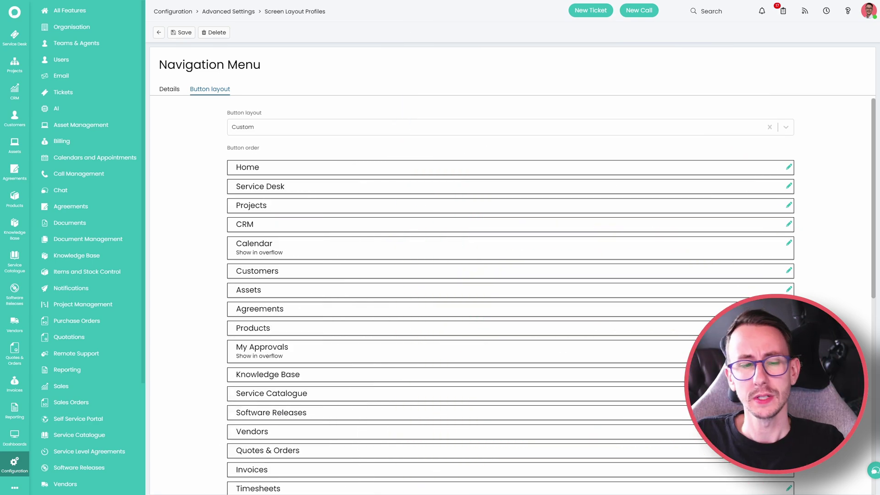
List the Invoices time entries awaiting review, filtered to Non Contract/Prepay.
{"action": "left_click", "coordinate": [14, 382]}
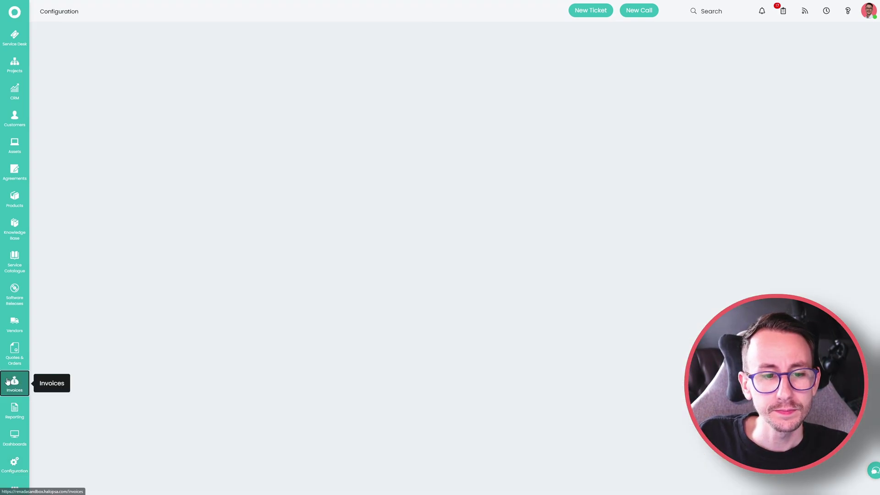
{"action": "left_click", "coordinate": [88, 247]}
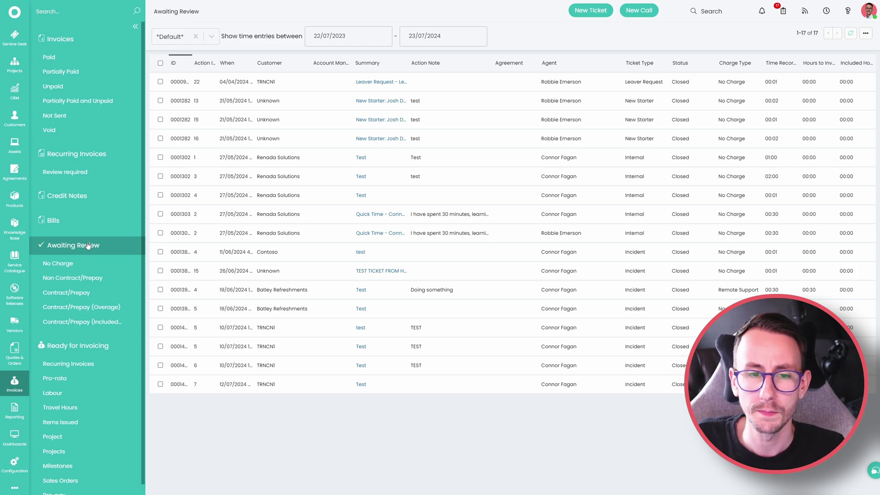
{"action": "left_click", "coordinate": [89, 265]}
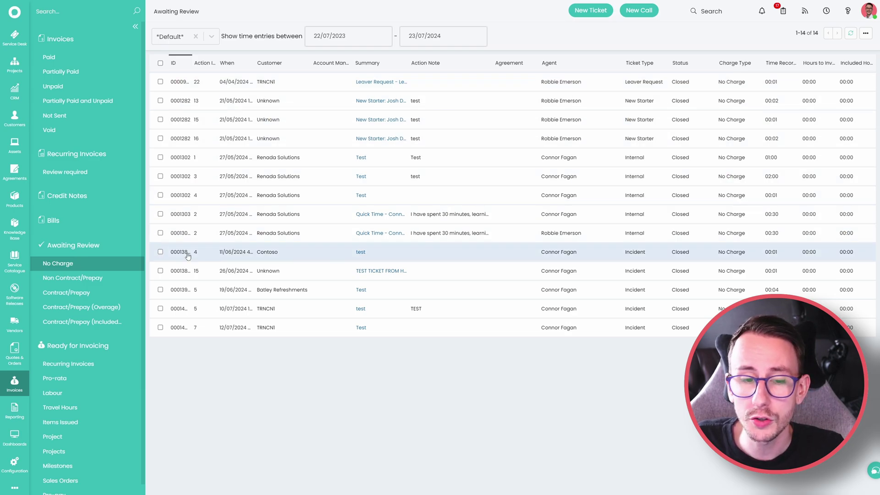
{"action": "left_click", "coordinate": [101, 279]}
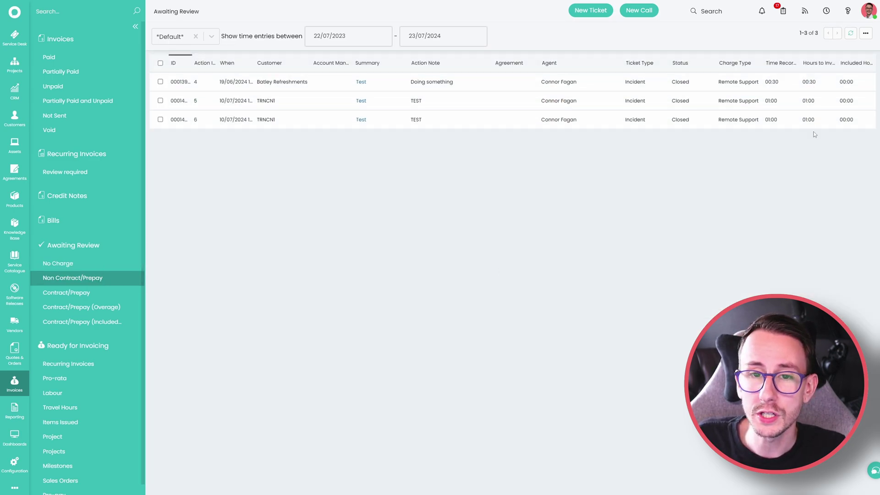
Mark the last two Remote Support entries as reviewed, then view Ready for Invoicing.
{"action": "left_click_drag", "start_coordinate": [293, 100], "coordinate": [288, 114]}
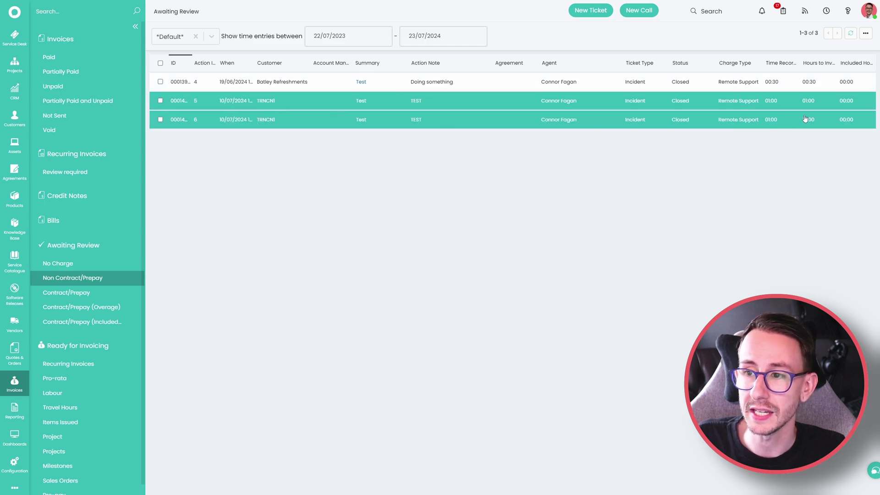
{"action": "left_click", "coordinate": [160, 101]}
{"action": "left_click", "coordinate": [166, 54]}
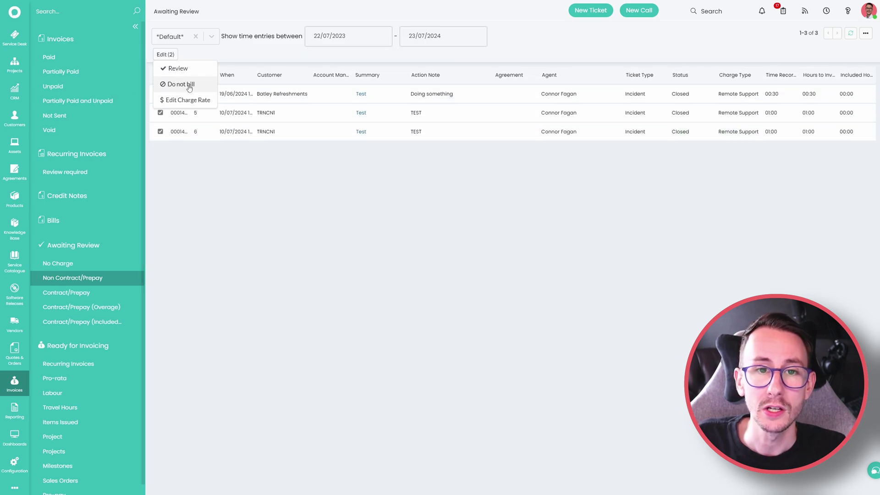
{"action": "left_click", "coordinate": [178, 69]}
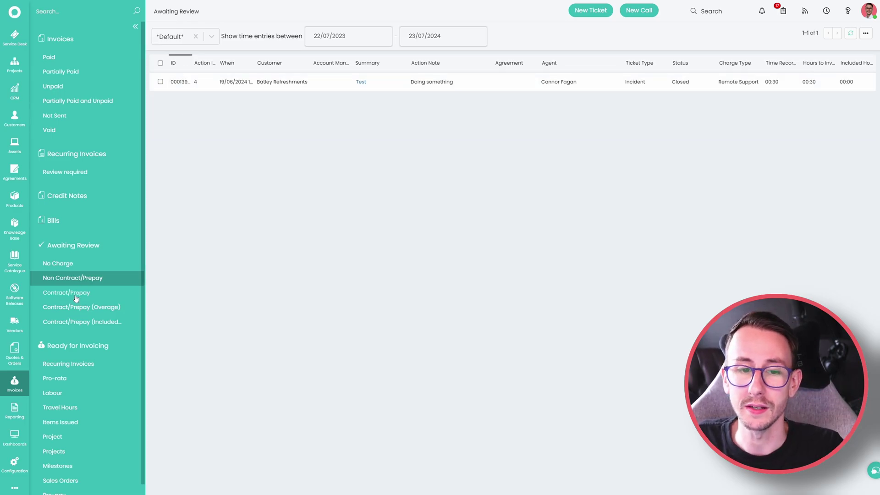
{"action": "left_click", "coordinate": [77, 345]}
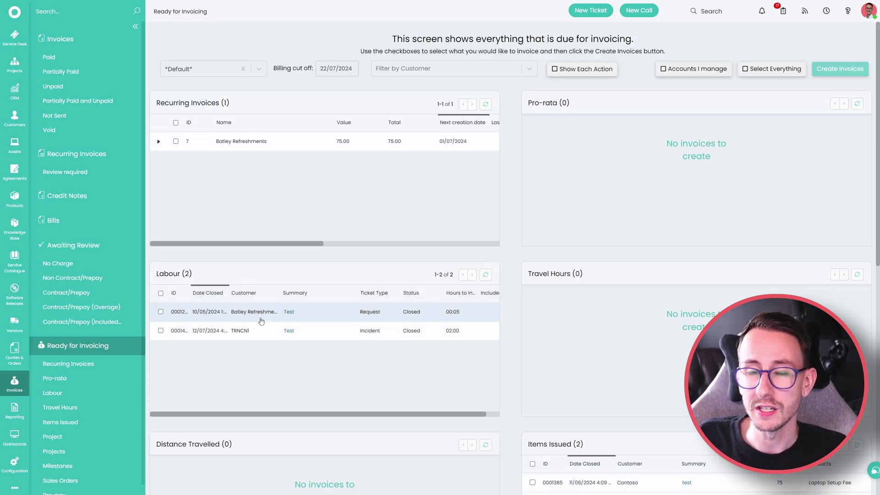
Open Billing General Settings and expand Charge Type Settings to show the ticket review processing option.
{"action": "left_click", "coordinate": [15, 463]}
{"action": "left_click", "coordinate": [93, 139]}
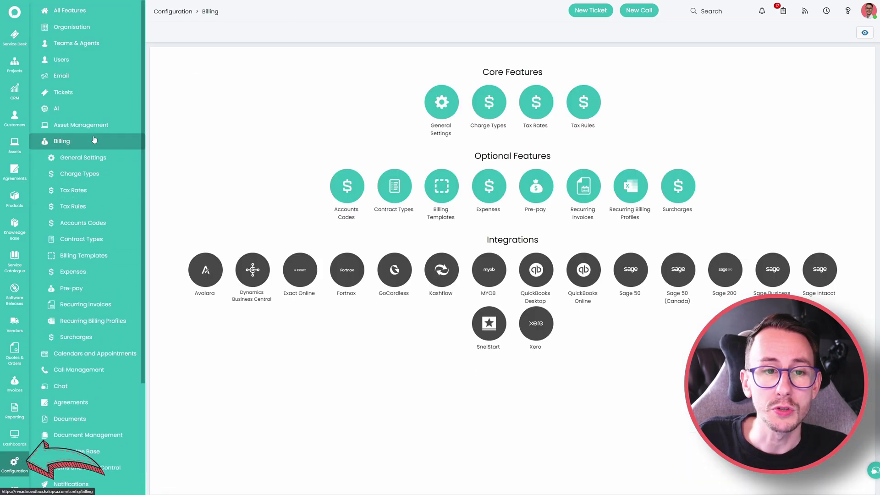
{"action": "left_click", "coordinate": [93, 165]}
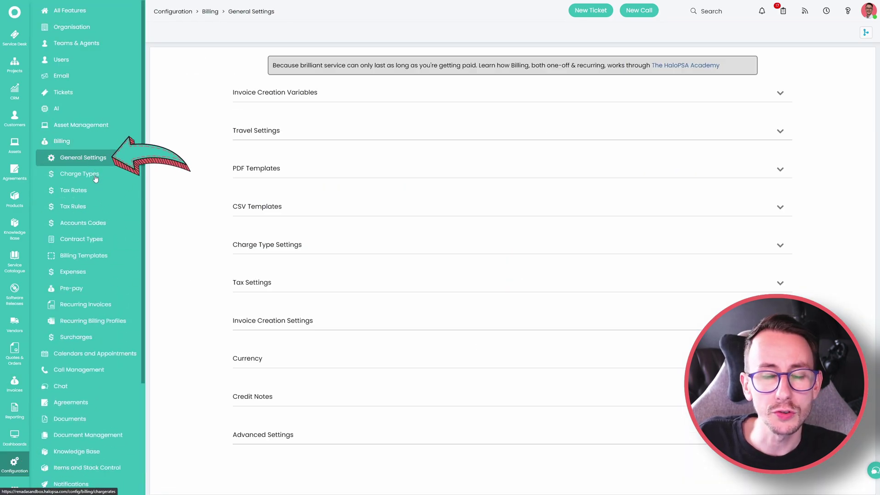
{"action": "left_click", "coordinate": [298, 245]}
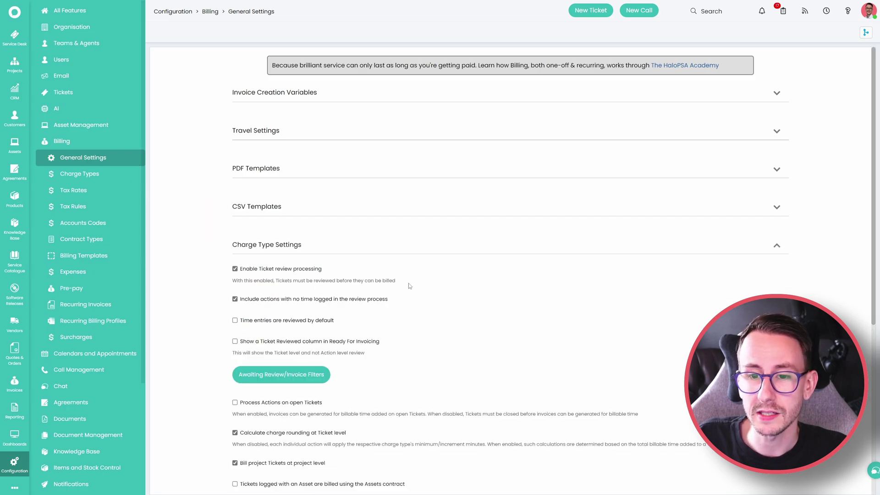
{"action": "left_click_drag", "start_coordinate": [409, 285], "coordinate": [233, 268]}
{"action": "left_click", "coordinate": [192, 284]}
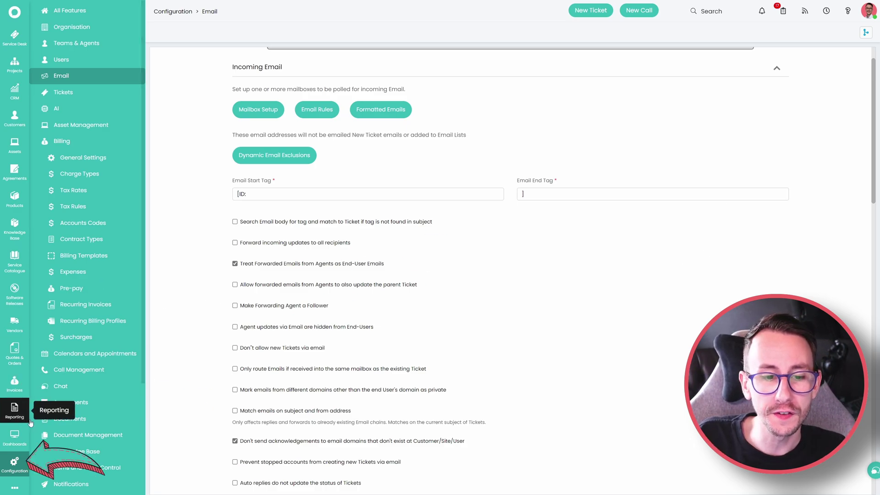
{"action": "left_click", "coordinate": [17, 458]}
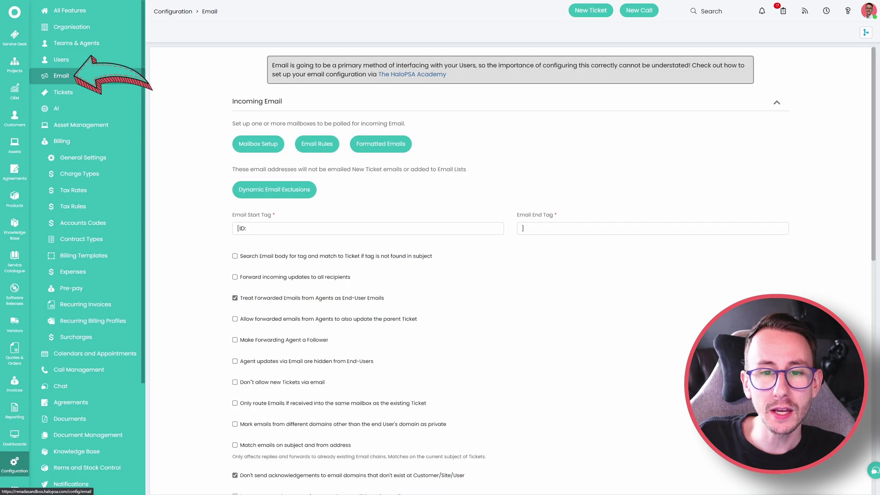
{"action": "left_click_drag", "start_coordinate": [411, 295], "coordinate": [241, 301]}
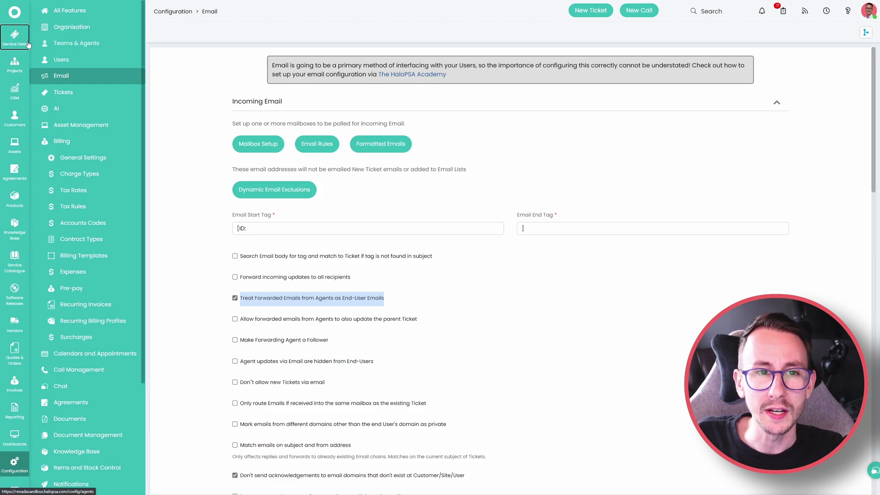
Open the Incident ticket type's settings and scroll to its tab display options.
{"action": "left_click", "coordinate": [28, 44]}
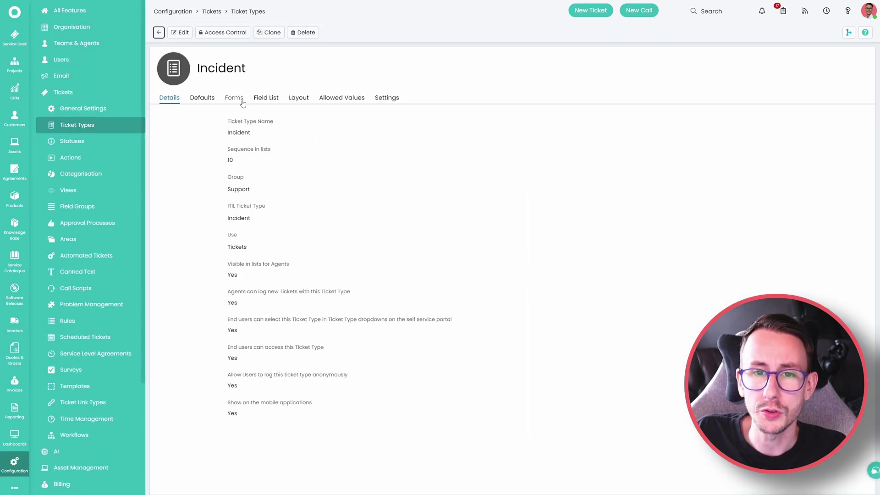
{"action": "left_click", "coordinate": [234, 97]}
{"action": "scroll", "coordinate": [197, 277], "scroll_direction": "down", "scroll_amount": 15}
{"action": "scroll", "coordinate": [197, 277], "scroll_direction": "down", "scroll_amount": 10}
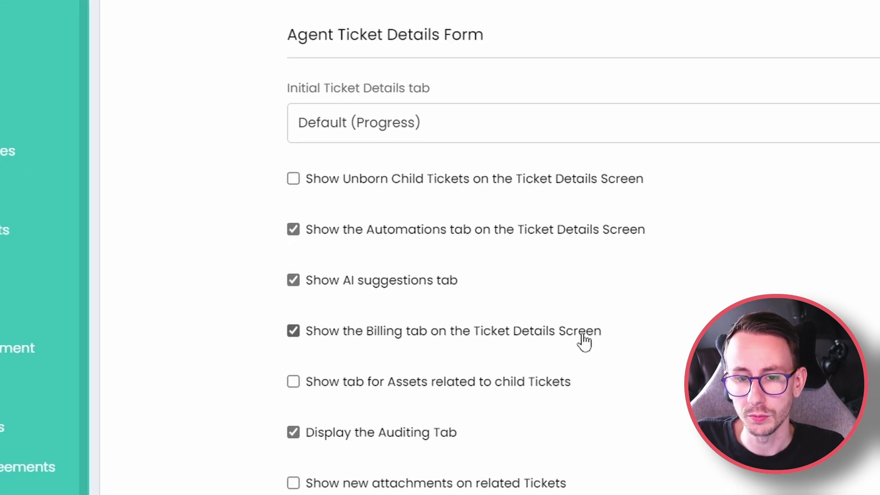
Point out the Billing, Automations and Auditing tab options, then return to the Open tickets list.
{"action": "left_click_drag", "start_coordinate": [601, 356], "coordinate": [291, 348]}
{"action": "left_click", "coordinate": [290, 348]}
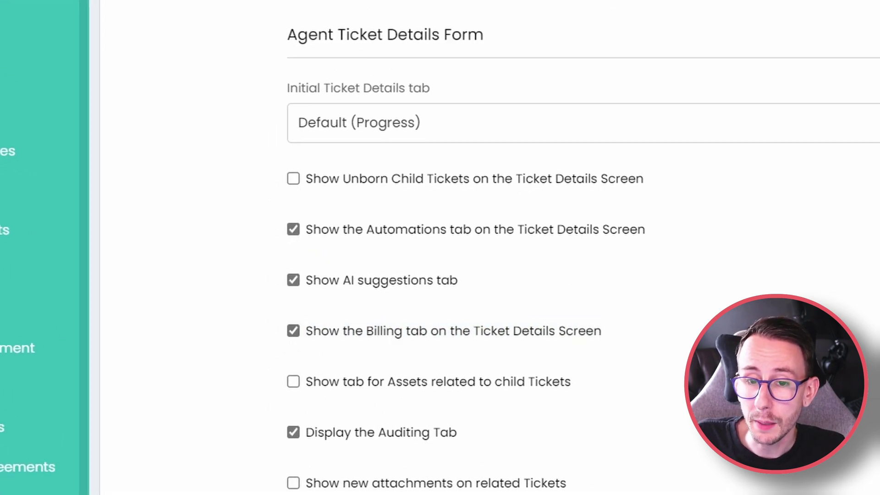
{"action": "left_click_drag", "start_coordinate": [650, 250], "coordinate": [301, 250]}
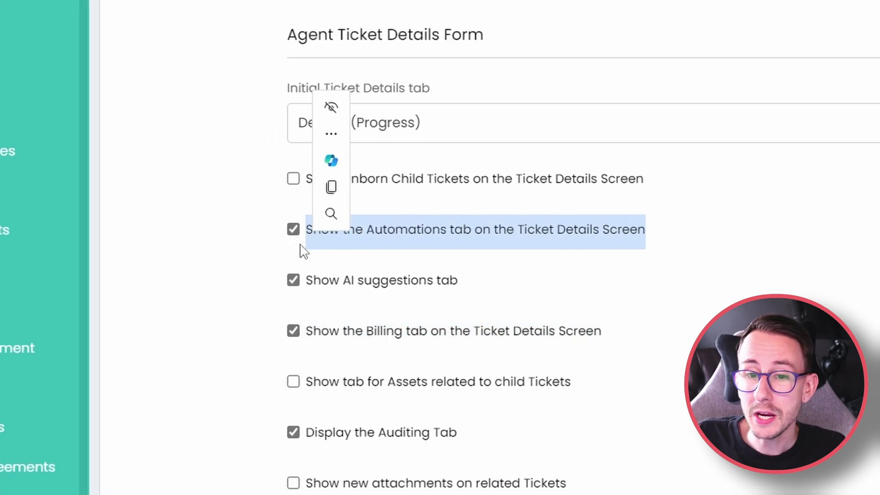
{"action": "left_click", "coordinate": [300, 249]}
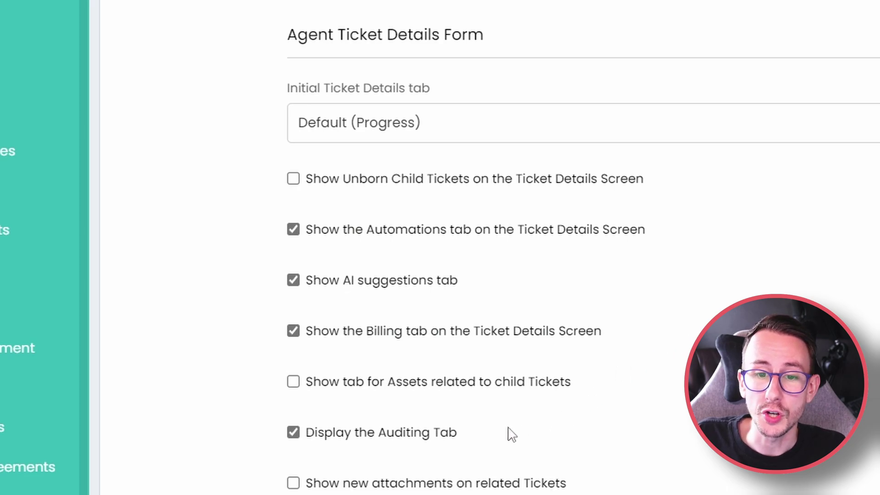
{"action": "left_click_drag", "start_coordinate": [508, 433], "coordinate": [307, 445]}
{"action": "left_click", "coordinate": [307, 447]}
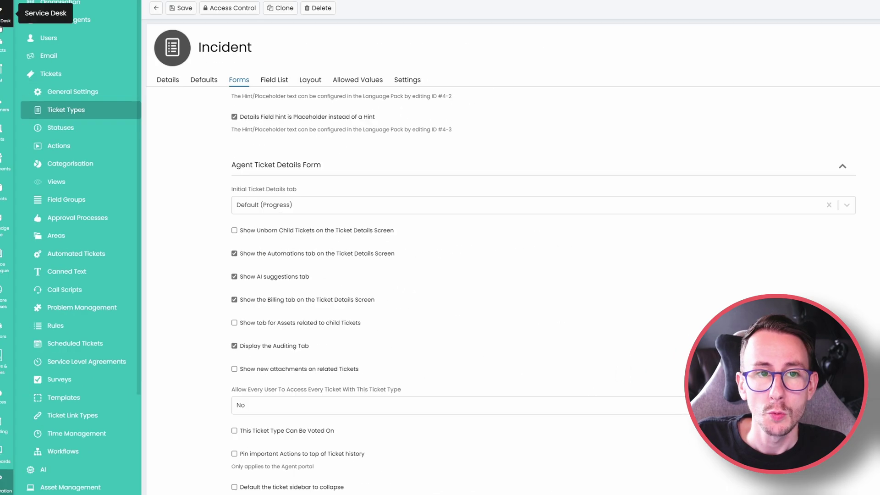
{"action": "left_click", "coordinate": [16, 46]}
Review ticket 1467's Audit Log and Event Log, then head to Configuration.
{"action": "left_click", "coordinate": [291, 104]}
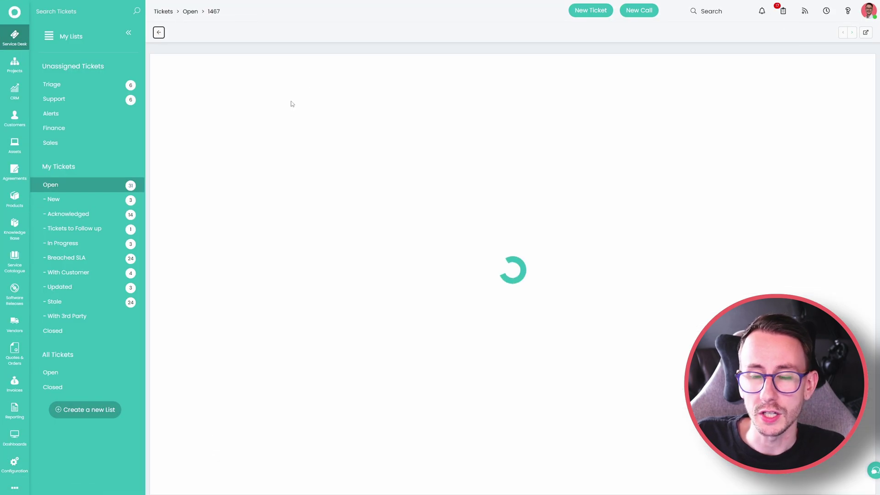
{"action": "left_click", "coordinate": [539, 121]}
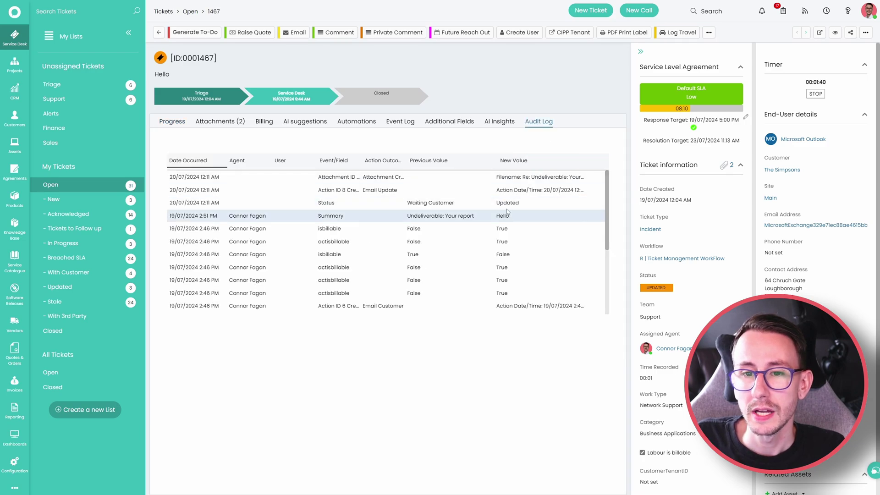
{"action": "scroll", "coordinate": [466, 197], "scroll_direction": "down", "scroll_amount": 3}
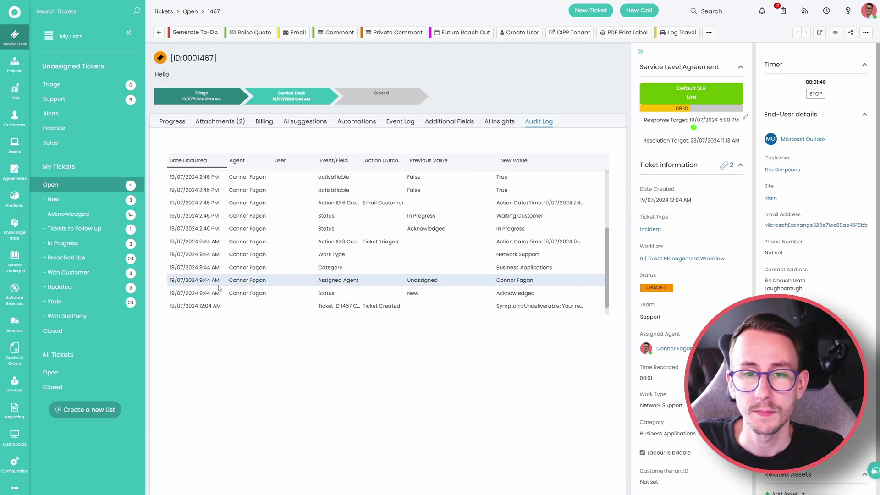
{"action": "left_click", "coordinate": [400, 122]}
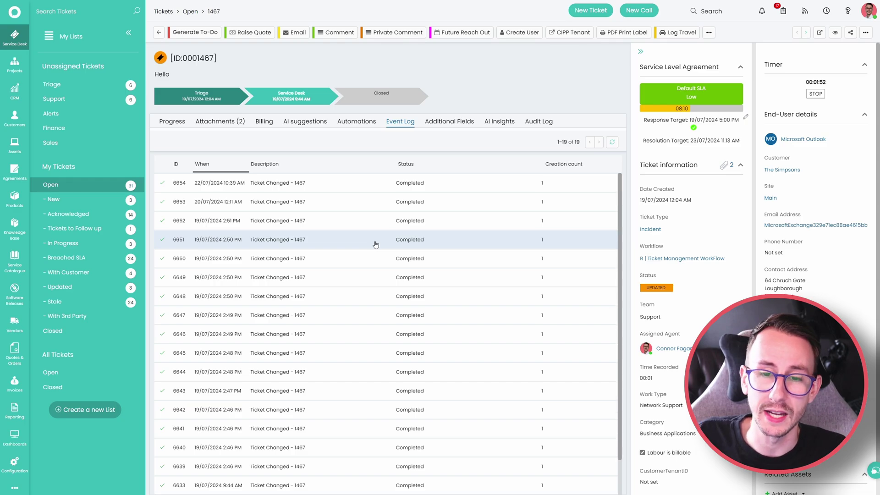
{"action": "left_click", "coordinate": [17, 464]}
Open Notifications General Settings and highlight the Event Log tab option.
{"action": "left_click", "coordinate": [60, 92]}
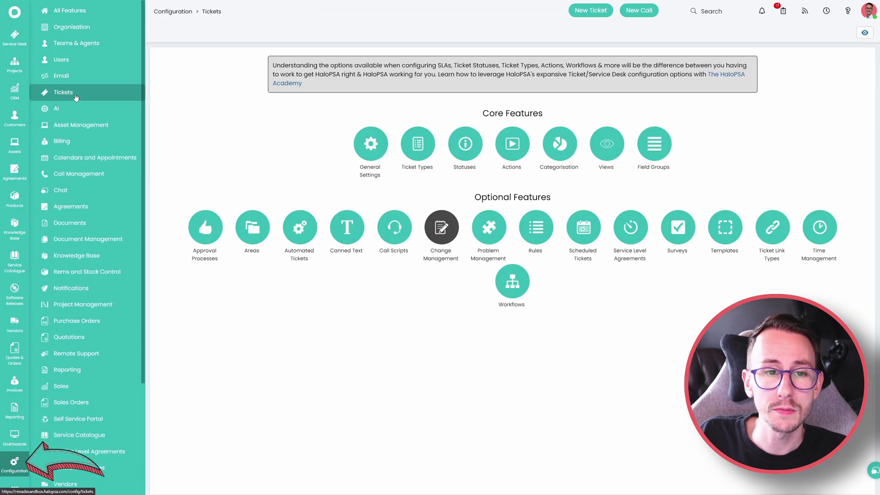
{"action": "left_click", "coordinate": [90, 292]}
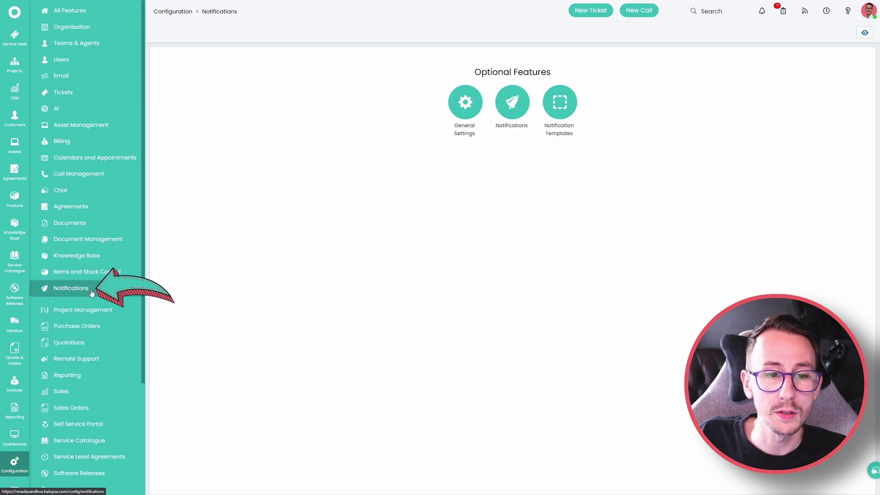
{"action": "left_click", "coordinate": [91, 305]}
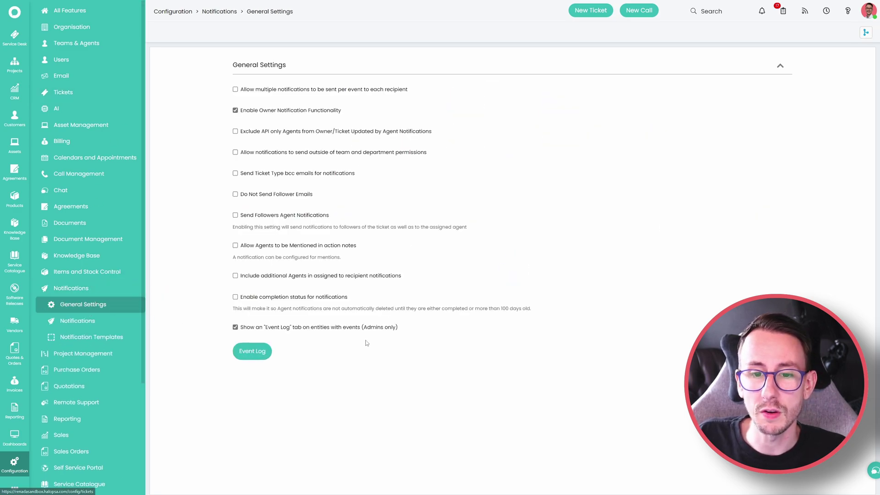
{"action": "left_click_drag", "start_coordinate": [397, 327], "coordinate": [236, 328]}
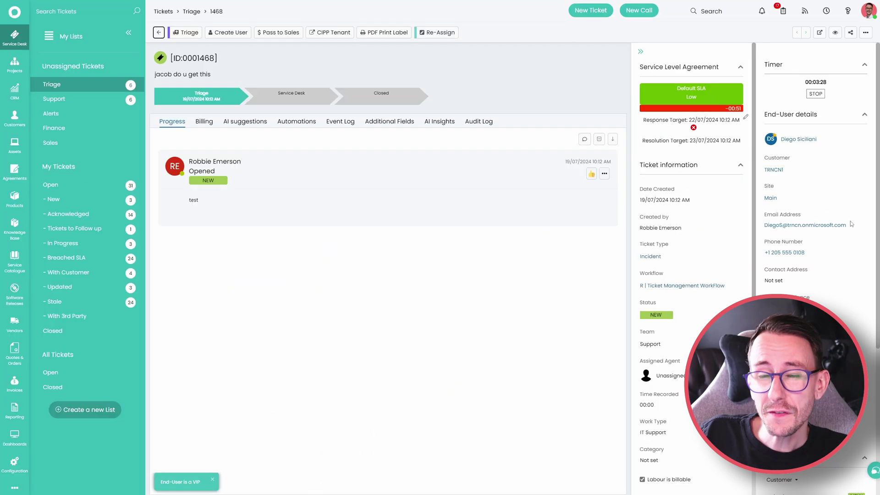
{"action": "left_click_drag", "start_coordinate": [165, 94], "coordinate": [425, 99]}
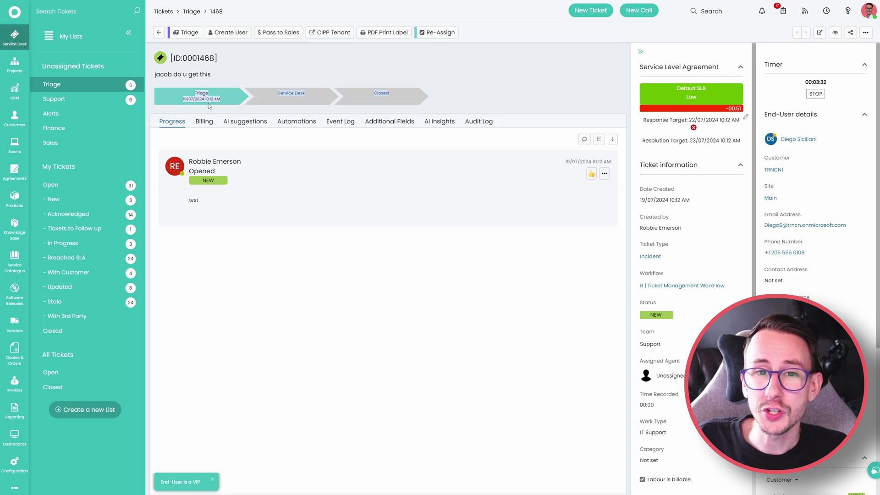
{"action": "left_click", "coordinate": [243, 97]}
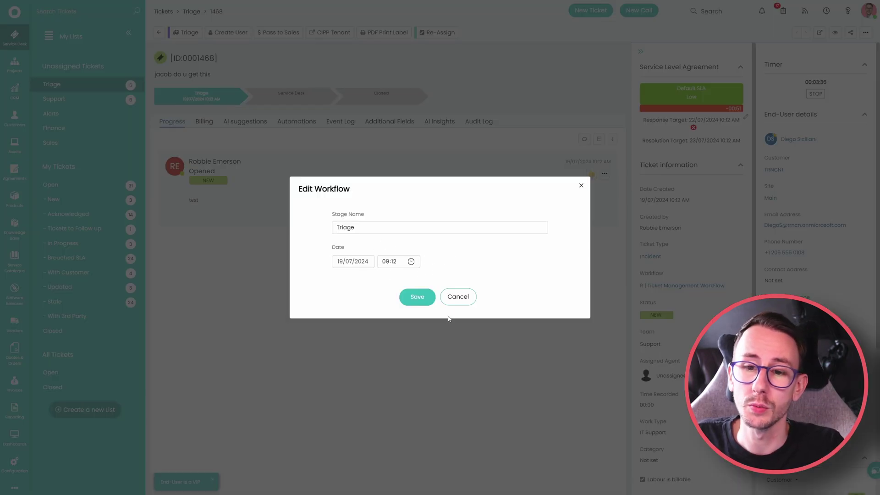
{"action": "left_click", "coordinate": [456, 296]}
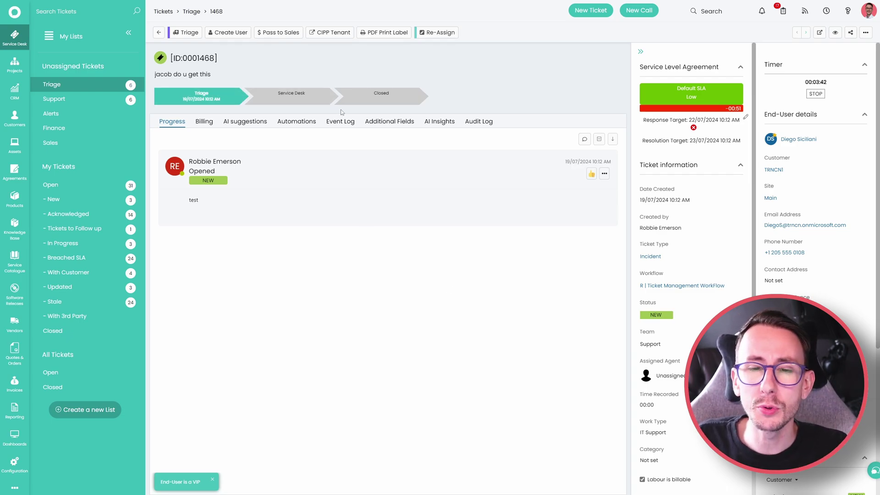
In ticket General Settings, switch Workflow Progress Visual to Default view.
{"action": "left_click", "coordinate": [18, 464]}
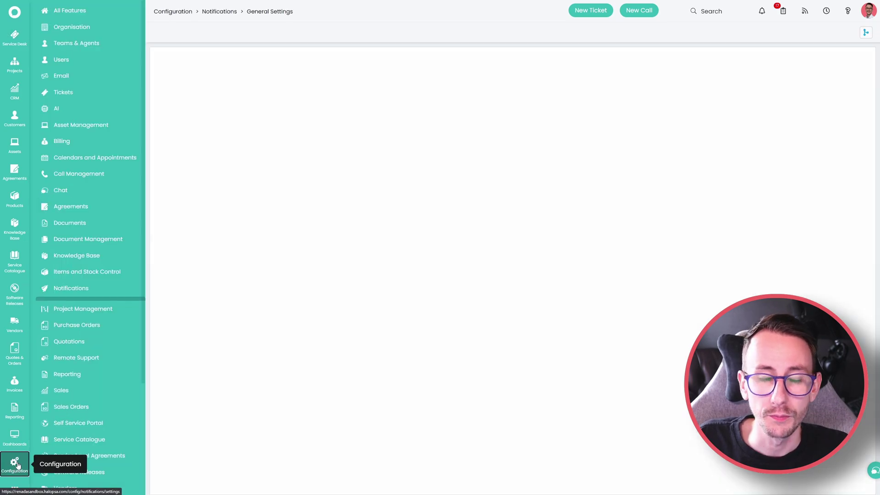
{"action": "left_click", "coordinate": [80, 98]}
{"action": "left_click", "coordinate": [86, 109]}
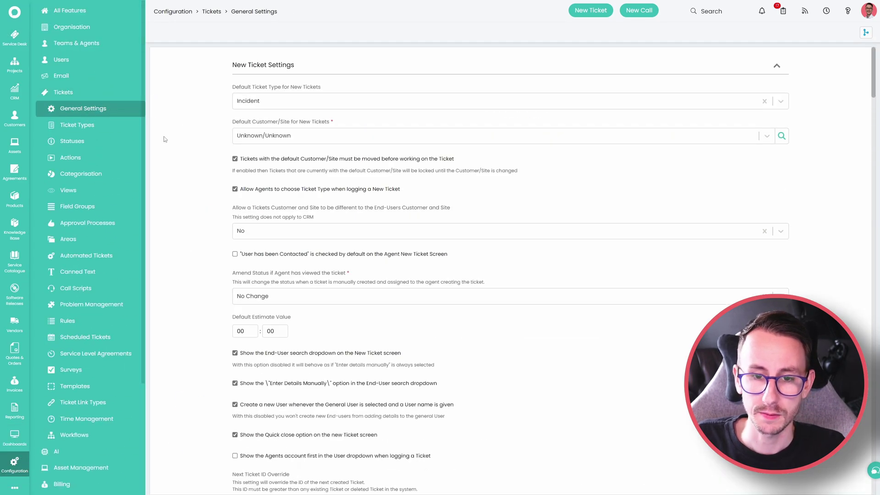
{"action": "key", "text": "ctrl+f"}
{"action": "type", "text": "chevon"}
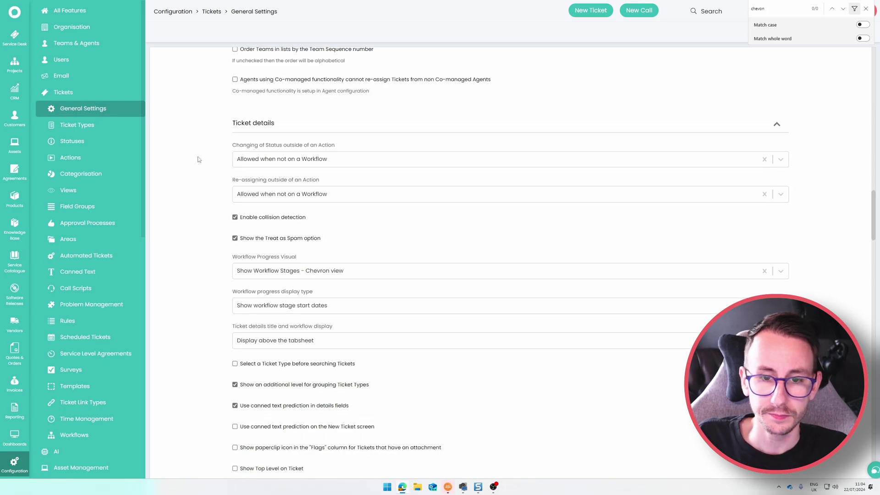
{"action": "left_click_drag", "start_coordinate": [230, 257], "coordinate": [298, 258]}
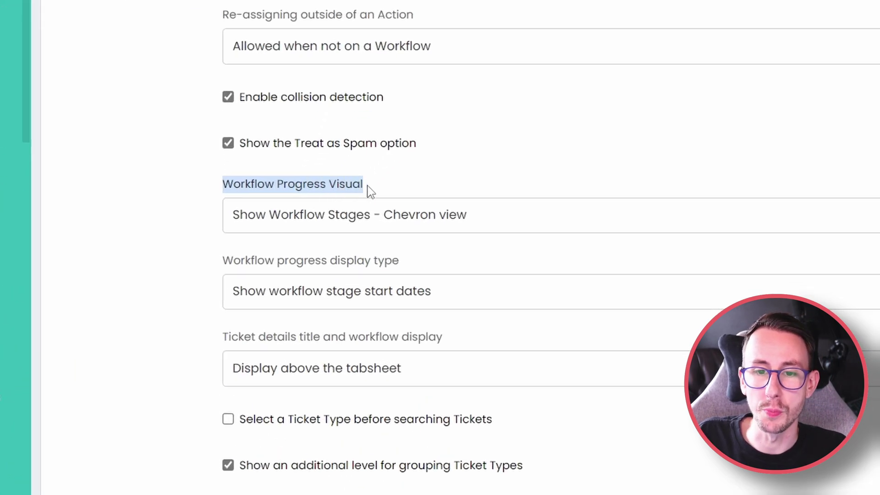
{"action": "left_click", "coordinate": [397, 212]}
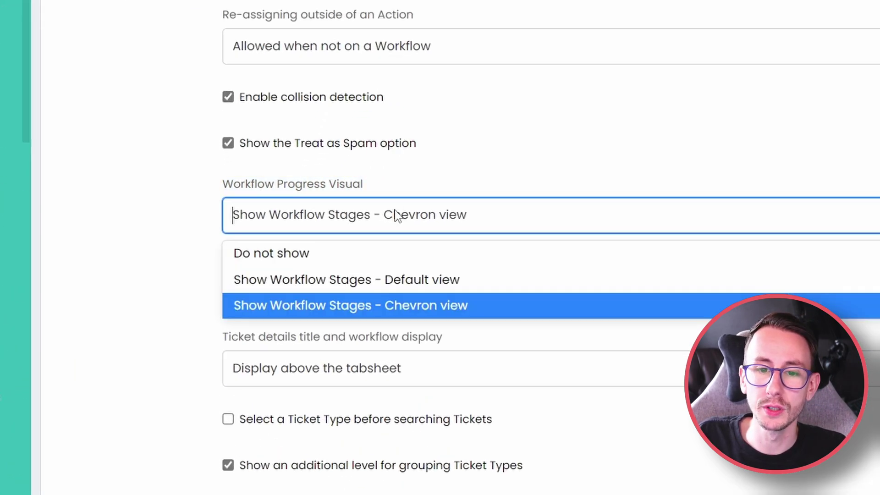
{"action": "left_click", "coordinate": [397, 280]}
Compare on ticket 1468, then set Workflow Progress Visual back to Chevron view.
{"action": "left_click", "coordinate": [11, 45]}
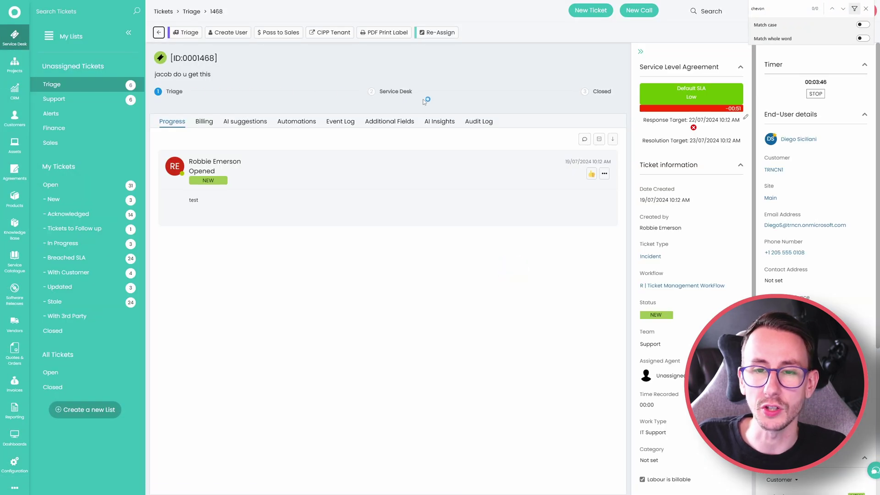
{"action": "left_click", "coordinate": [14, 464]}
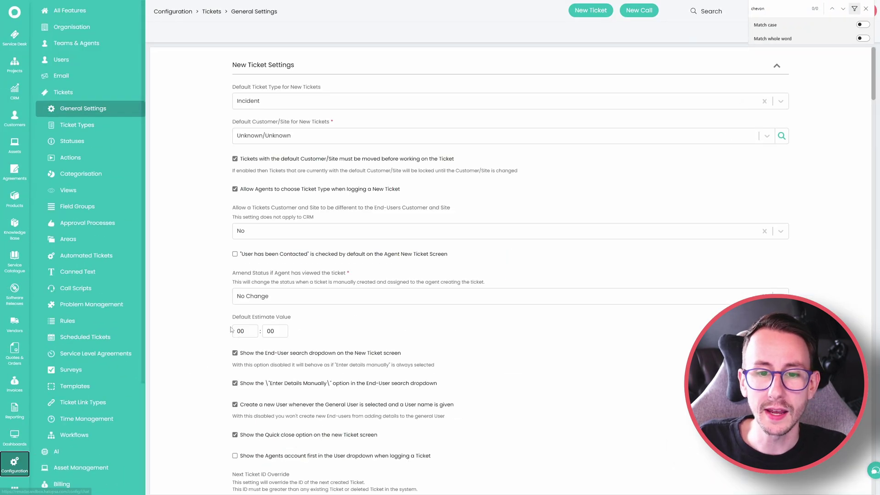
{"action": "key", "text": "ctrl+f"}
{"action": "type", "text": "workflow v"}
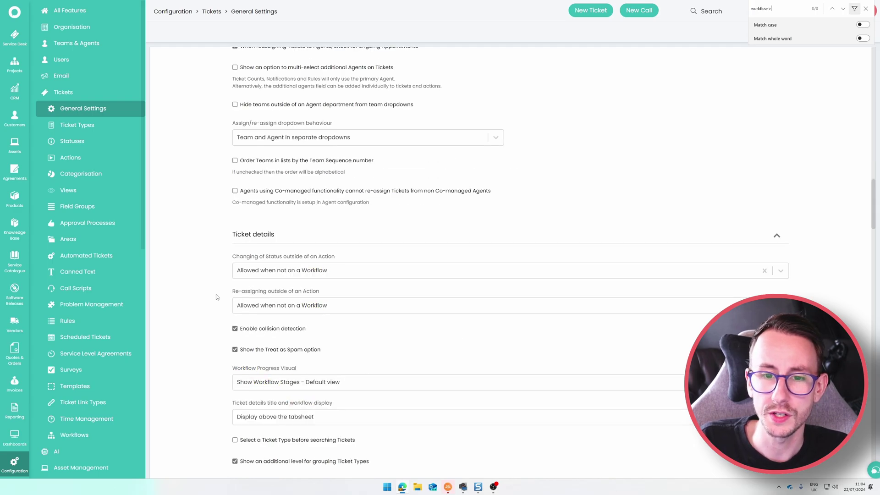
{"action": "scroll", "coordinate": [215, 288], "scroll_direction": "down", "scroll_amount": 1}
{"action": "left_click", "coordinate": [252, 313]}
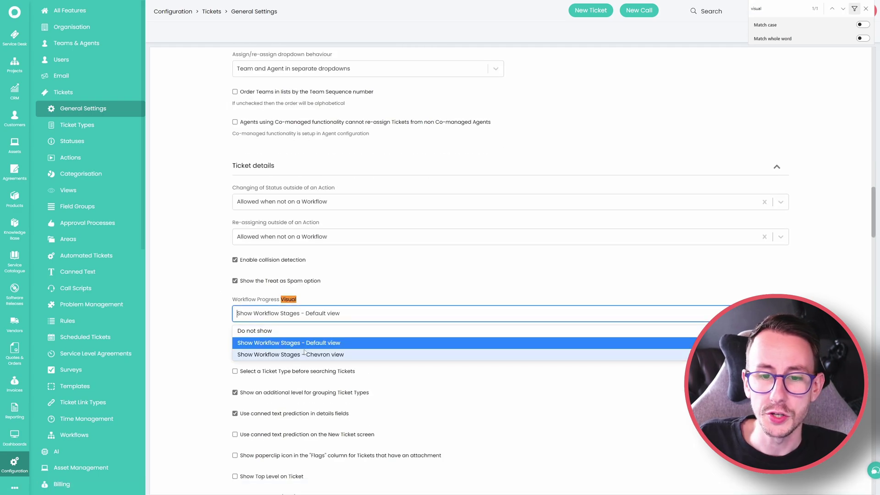
{"action": "left_click", "coordinate": [307, 355]}
{"action": "left_click", "coordinate": [715, 189]}
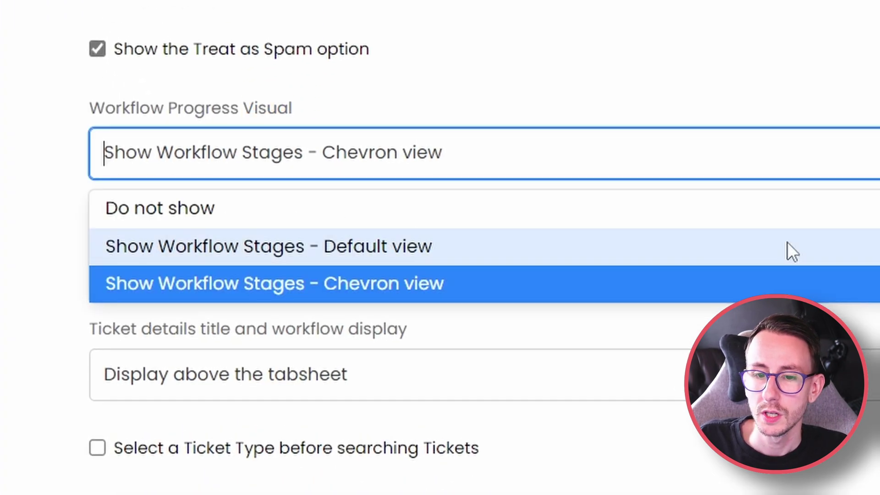
{"action": "left_click", "coordinate": [435, 284]}
Keep workflow stage start dates shown, then triage ticket 1468 and save.
{"action": "left_click_drag", "start_coordinate": [93, 230], "coordinate": [367, 216]}
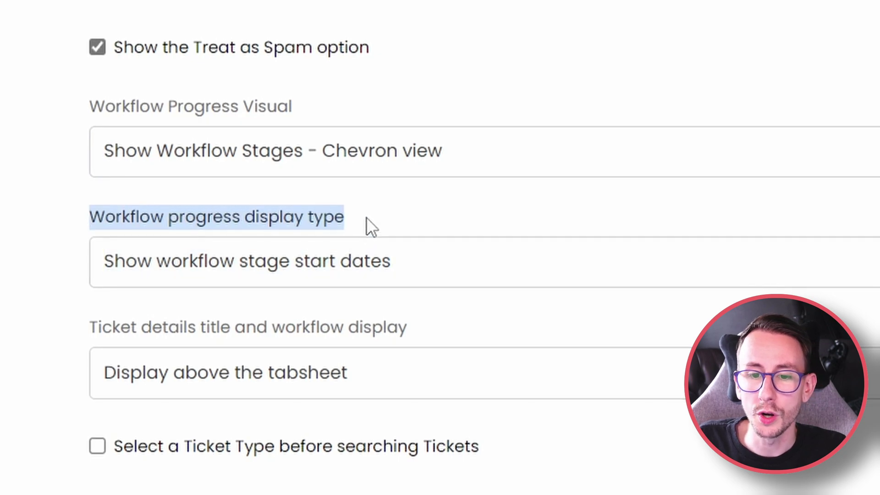
{"action": "left_click", "coordinate": [369, 247]}
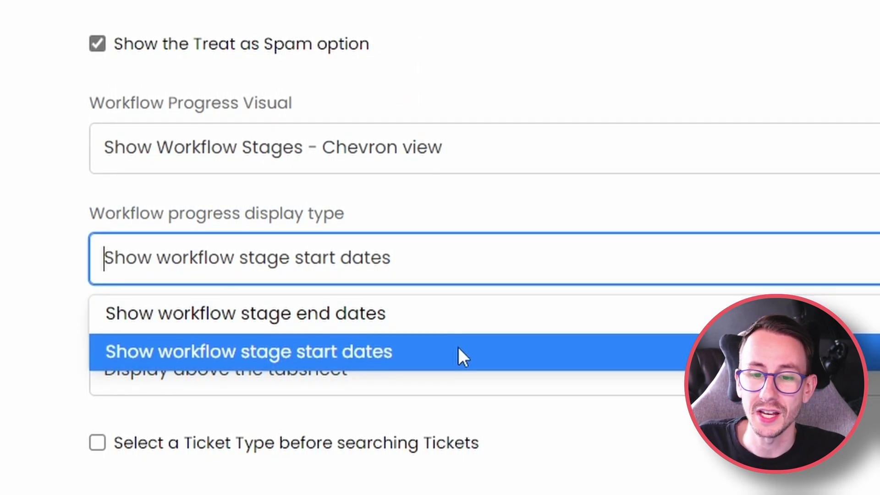
{"action": "left_click", "coordinate": [455, 343]}
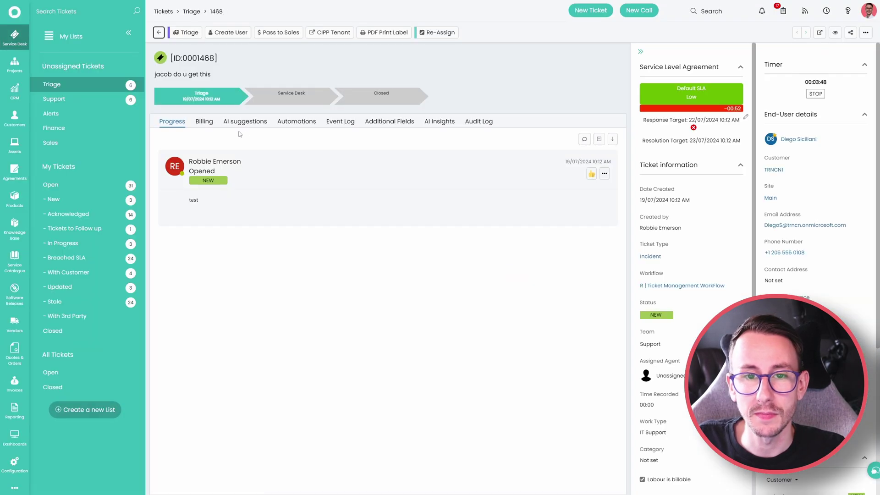
{"action": "left_click", "coordinate": [185, 32]}
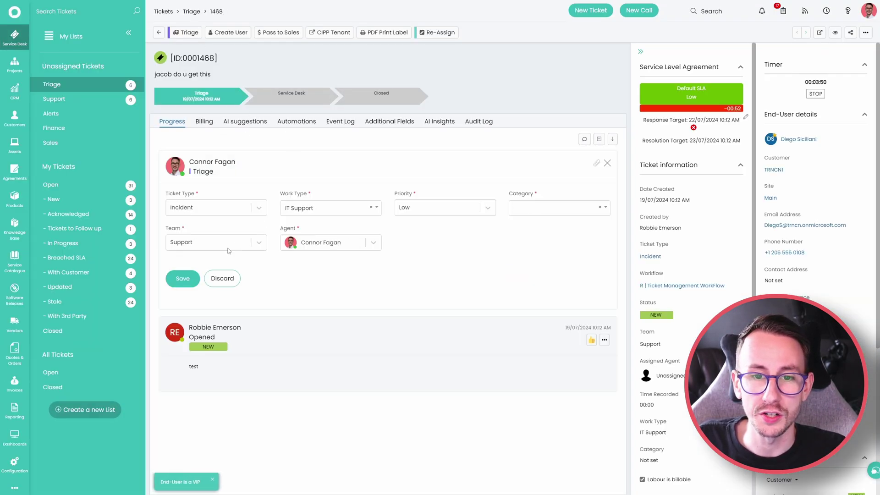
{"action": "left_click", "coordinate": [184, 278]}
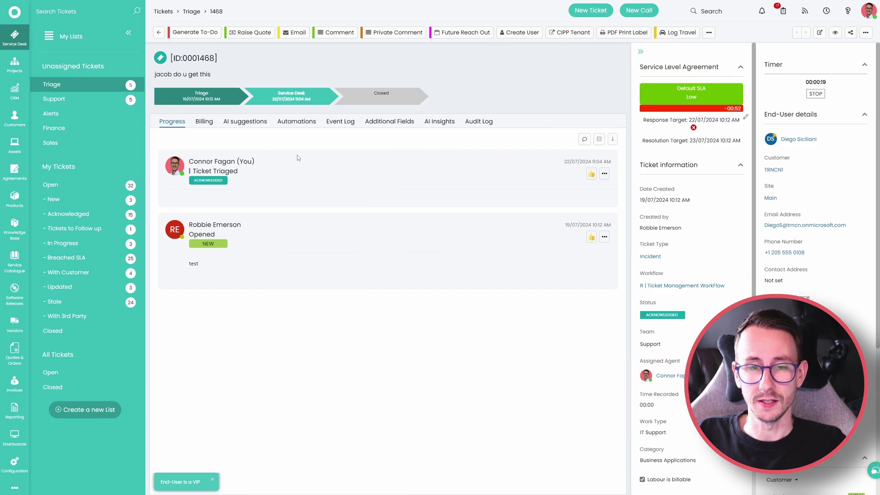
Start a new ticket from the Triage list to see its current display.
{"action": "left_click", "coordinate": [158, 32]}
{"action": "left_click", "coordinate": [844, 32]}
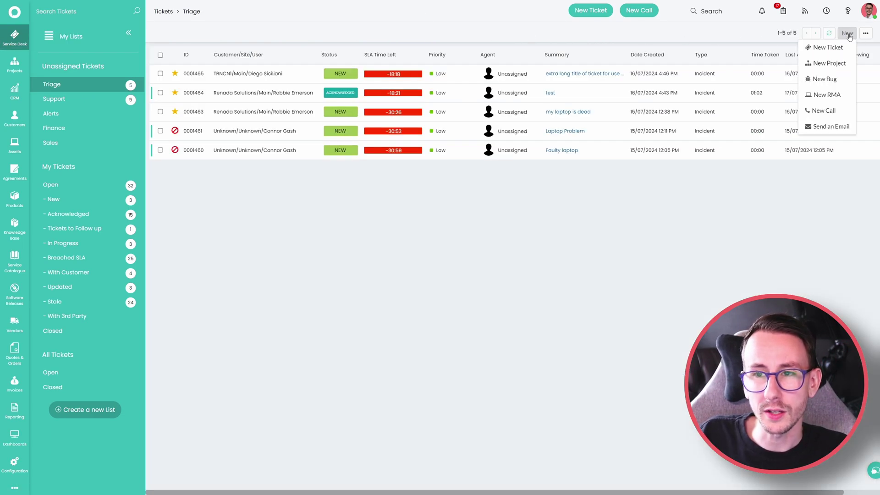
{"action": "left_click", "coordinate": [825, 47]}
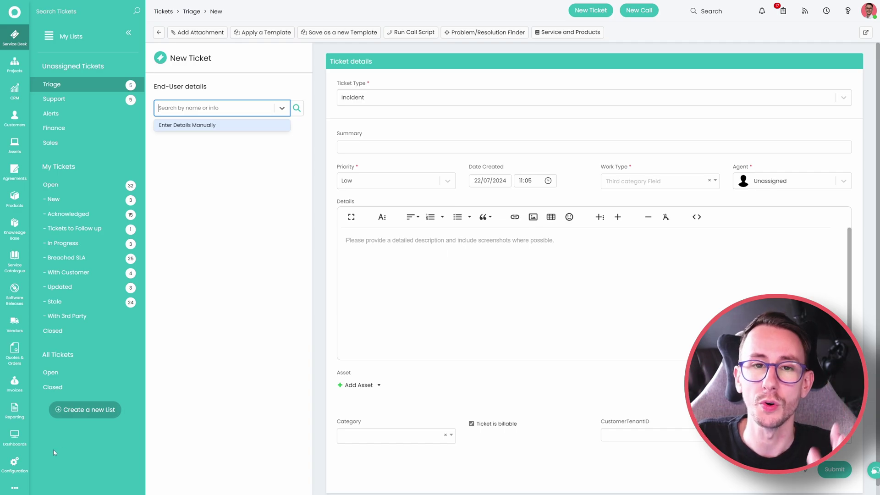
Set New Ticket screen display mode to 'Open in a modal window'.
{"action": "left_click", "coordinate": [15, 463]}
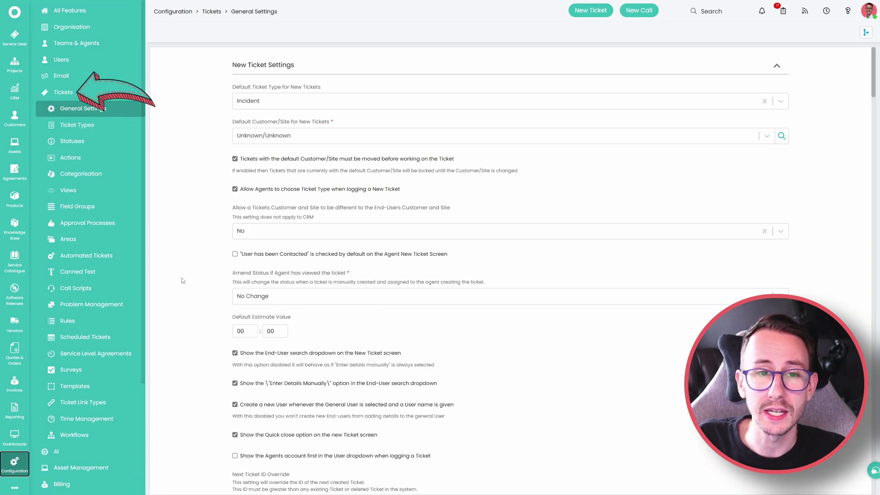
{"action": "scroll", "coordinate": [182, 280], "scroll_direction": "down", "scroll_amount": 8}
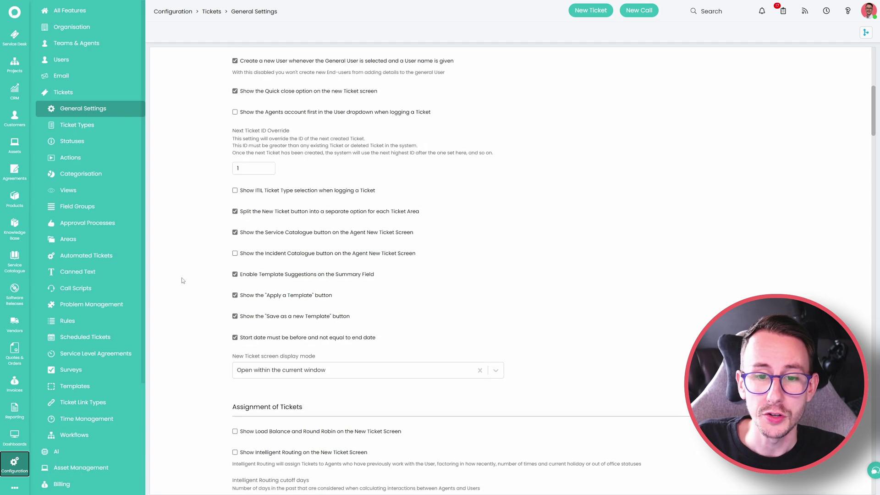
{"action": "scroll", "coordinate": [182, 280], "scroll_direction": "down", "scroll_amount": 2}
{"action": "left_click_drag", "start_coordinate": [230, 288], "coordinate": [324, 288]}
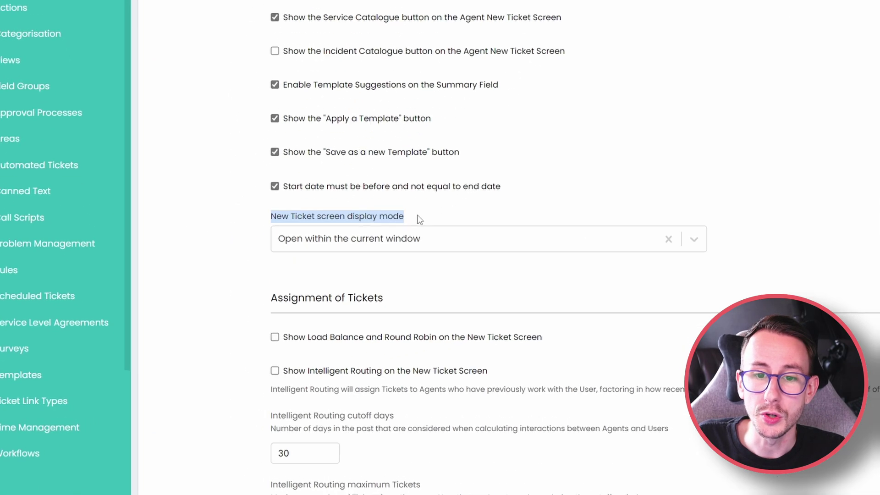
{"action": "left_click", "coordinate": [324, 287]}
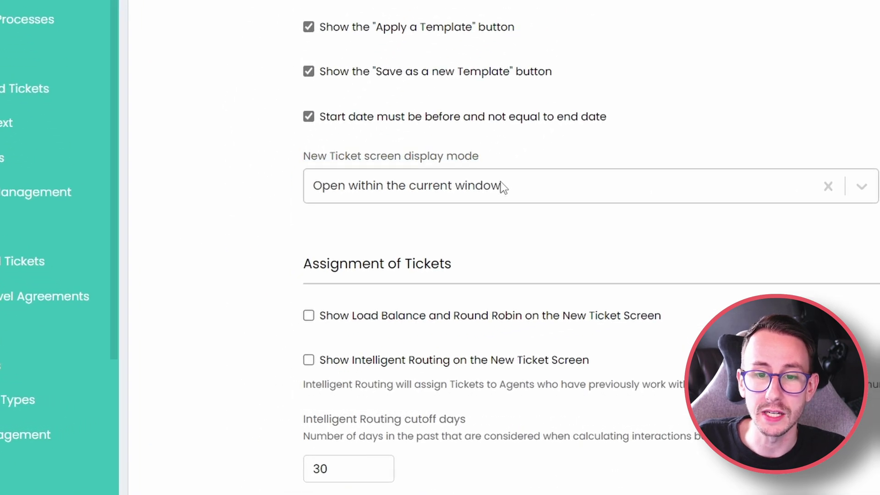
{"action": "left_click", "coordinate": [501, 185]}
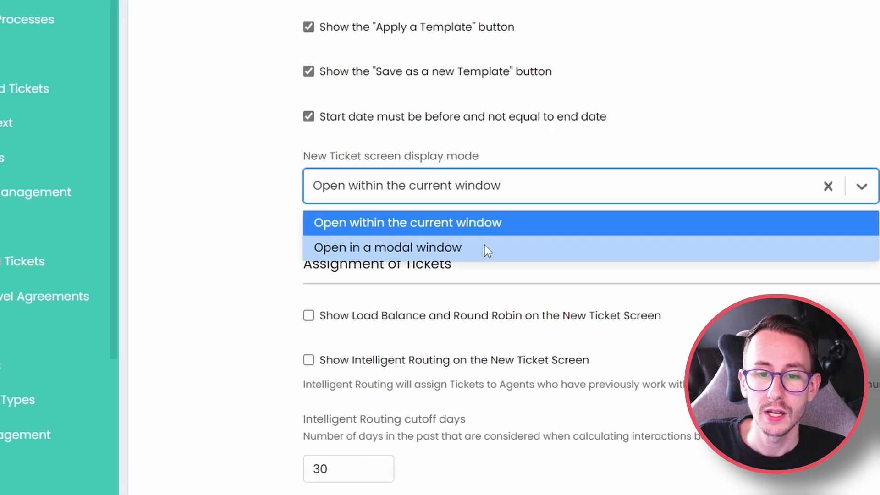
{"action": "left_click", "coordinate": [485, 247]}
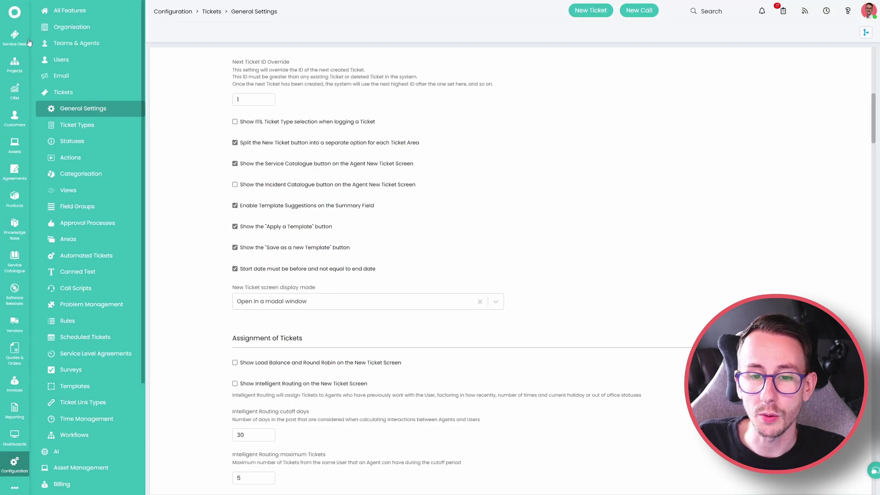
Open a new ticket from the Triage list to test the modal, then close it.
{"action": "left_click", "coordinate": [38, 52]}
{"action": "left_click", "coordinate": [159, 33]}
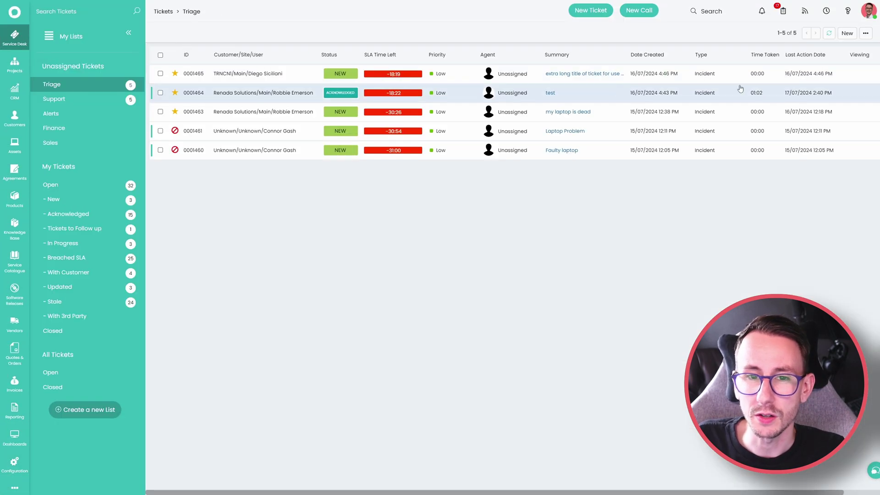
{"action": "left_click", "coordinate": [843, 34]}
{"action": "left_click", "coordinate": [841, 47]}
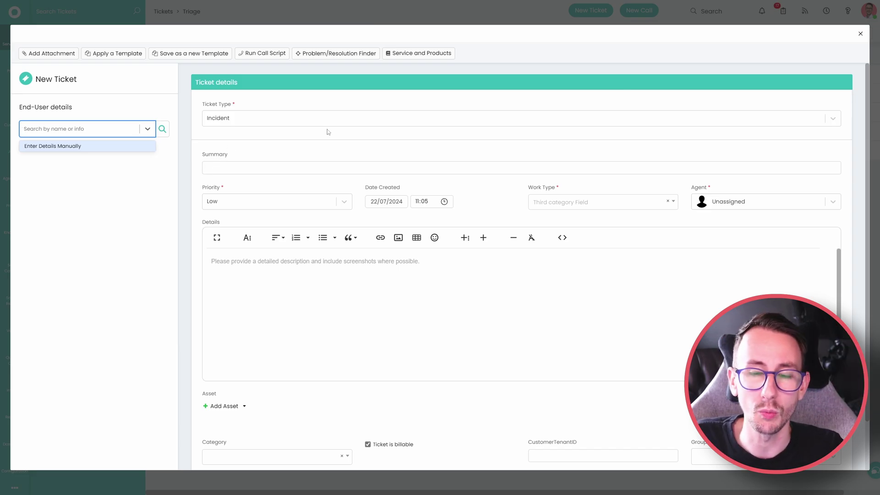
{"action": "left_click", "coordinate": [860, 33]}
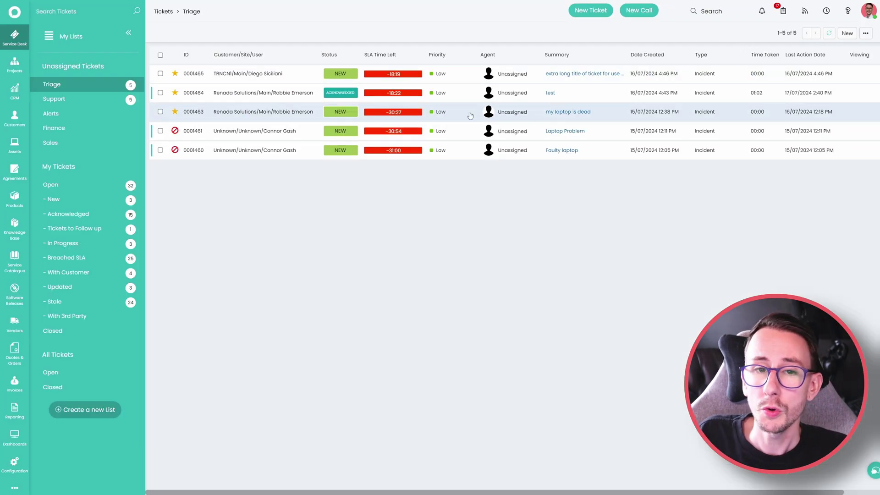
Find and open the Appointment Created action in the ticket Actions list.
{"action": "left_click", "coordinate": [14, 462]}
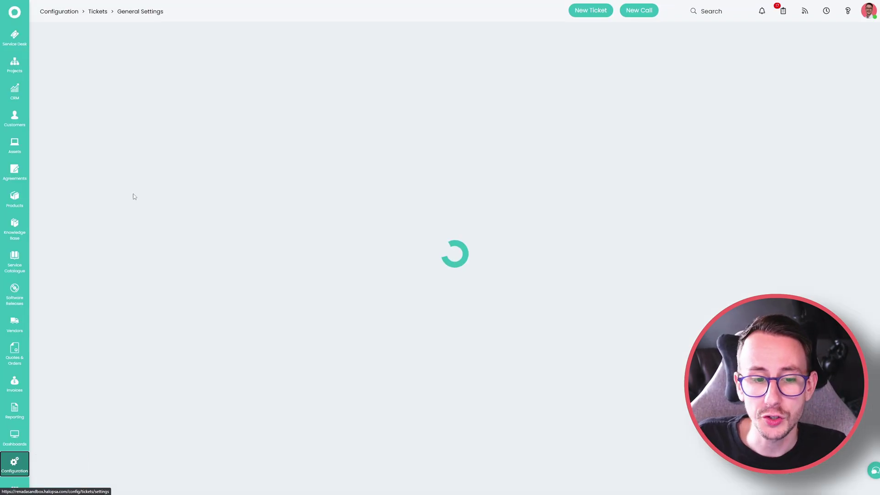
{"action": "left_click", "coordinate": [94, 160]}
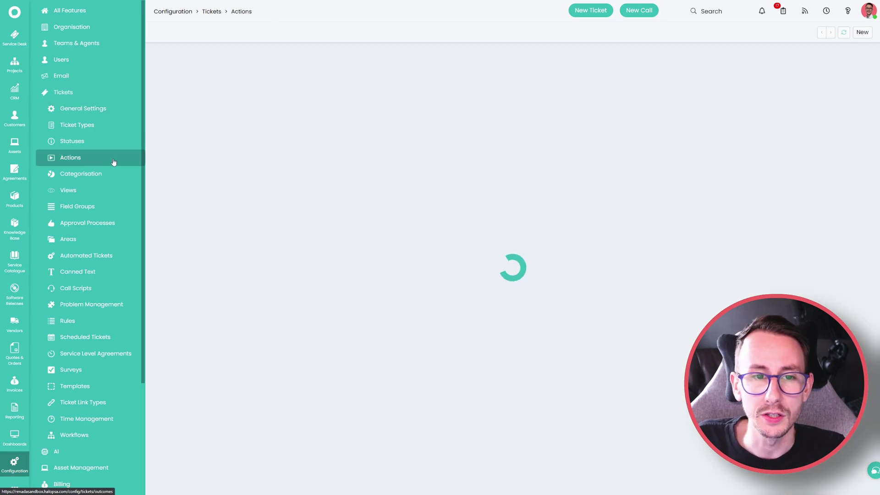
{"action": "key", "text": "ctrl+f"}
{"action": "type", "text": "crw"}
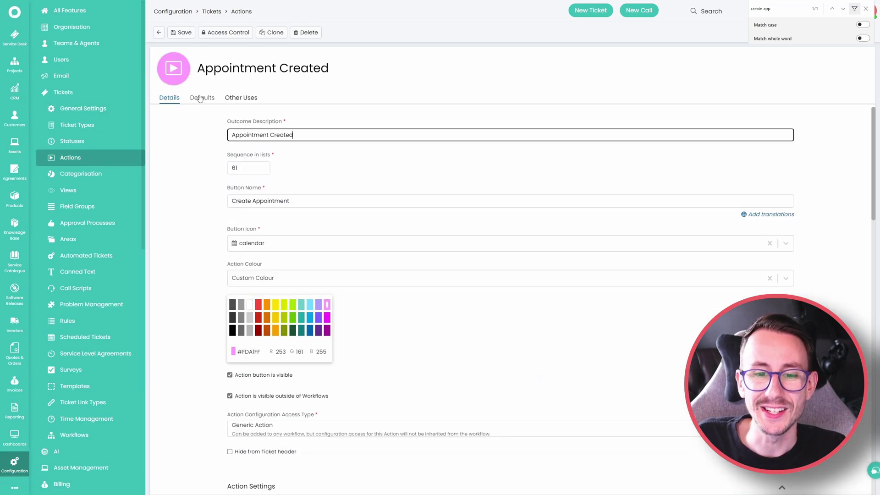
{"action": "left_click", "coordinate": [202, 98]}
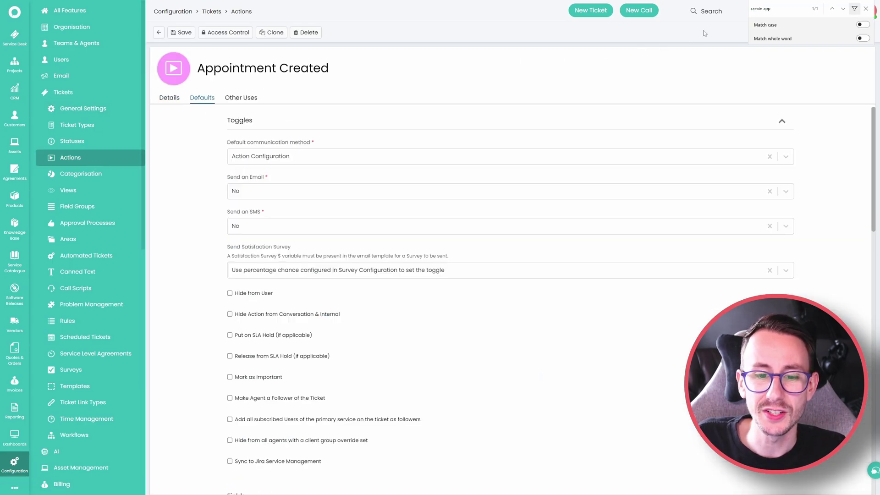
Set its action screen display mode to modal window with Large width.
{"action": "type", "text": "modal"}
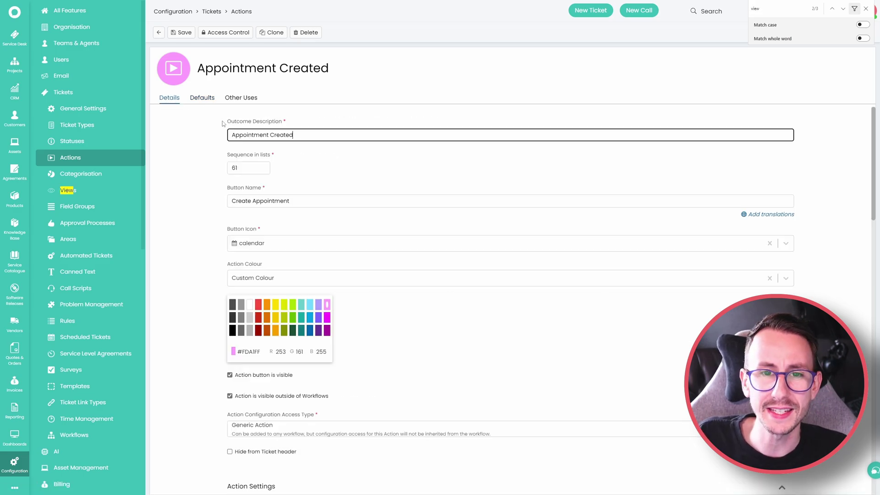
{"action": "scroll", "coordinate": [202, 278], "scroll_direction": "down", "scroll_amount": 2}
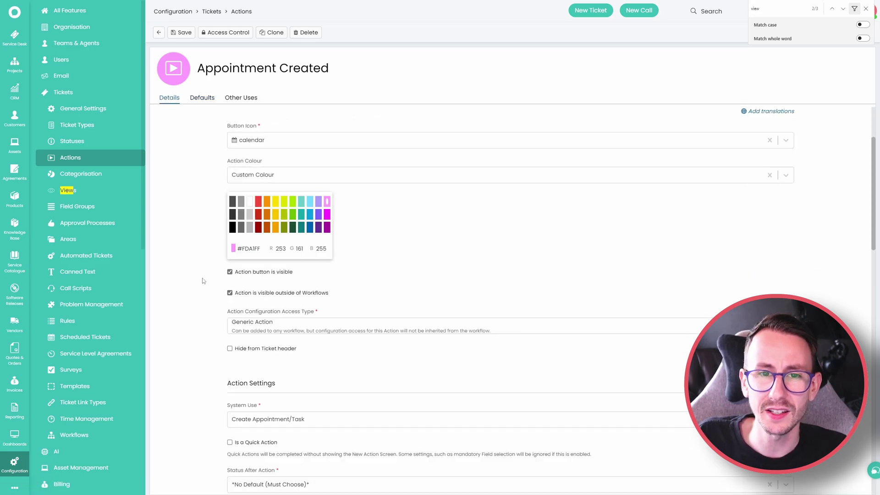
{"action": "left_click", "coordinate": [510, 235]}
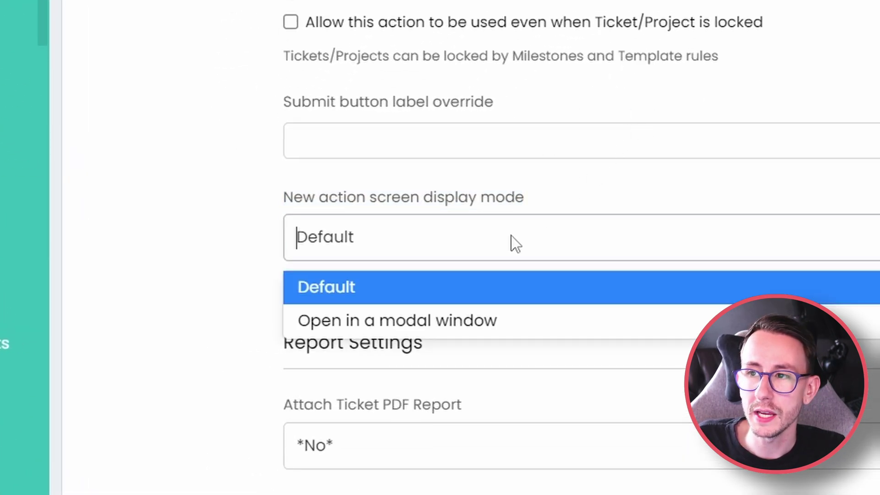
{"action": "left_click", "coordinate": [488, 327]}
{"action": "left_click", "coordinate": [652, 240]}
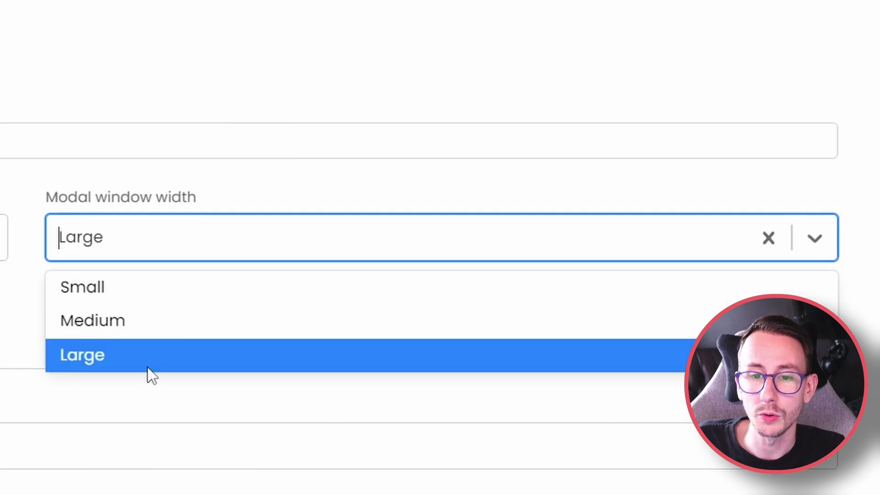
{"action": "left_click", "coordinate": [121, 359]}
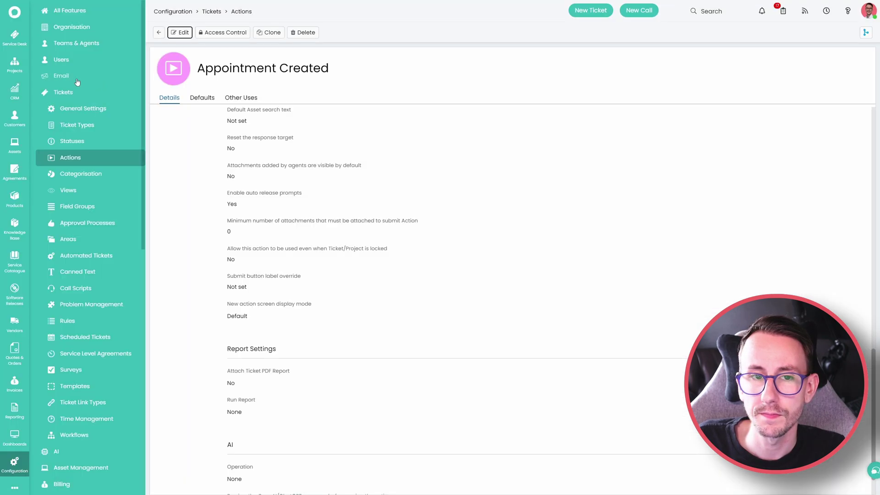
{"action": "left_click", "coordinate": [15, 35]}
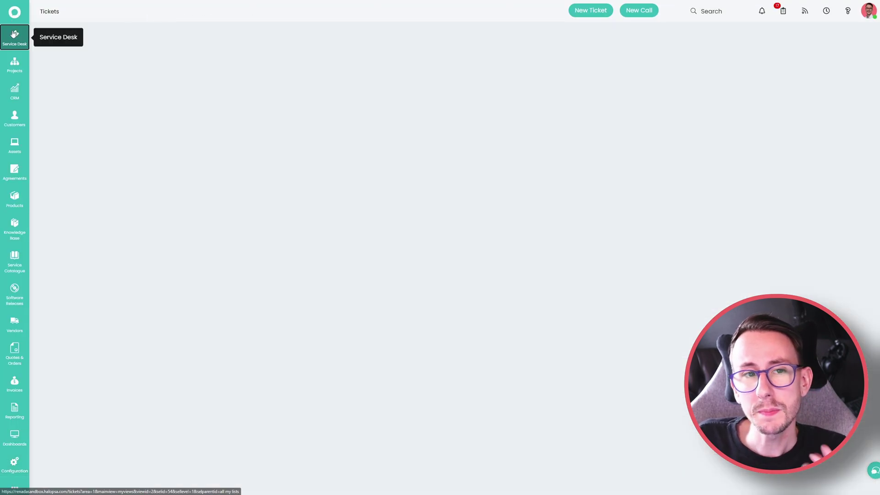
Try Create Appointment as a modal on ticket 1468, close it, and return to Configuration.
{"action": "left_click", "coordinate": [273, 88]}
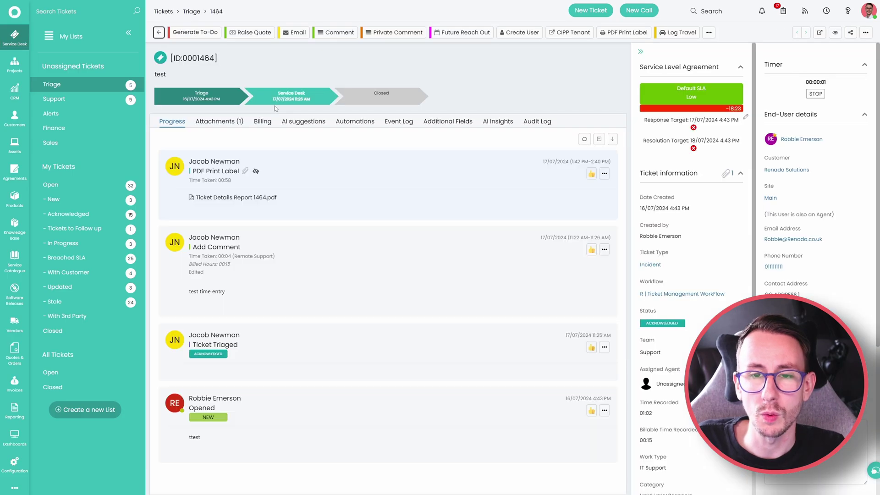
{"action": "left_click", "coordinate": [709, 32]}
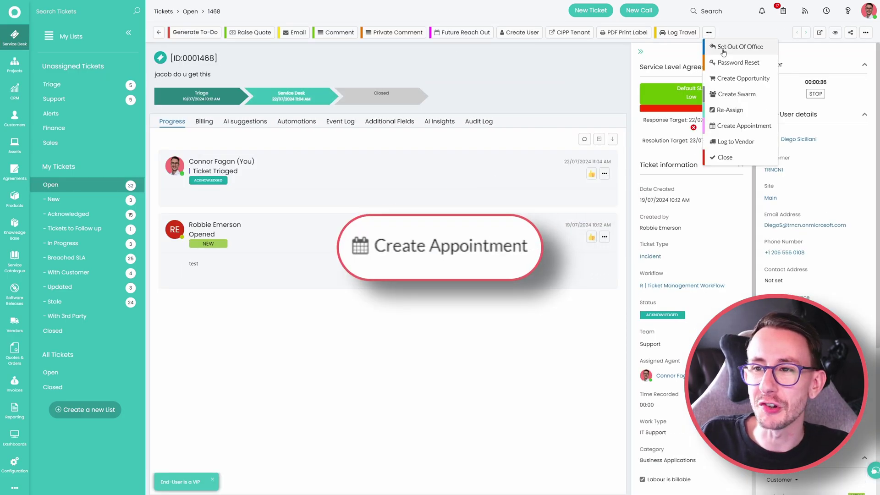
{"action": "left_click", "coordinate": [748, 131]}
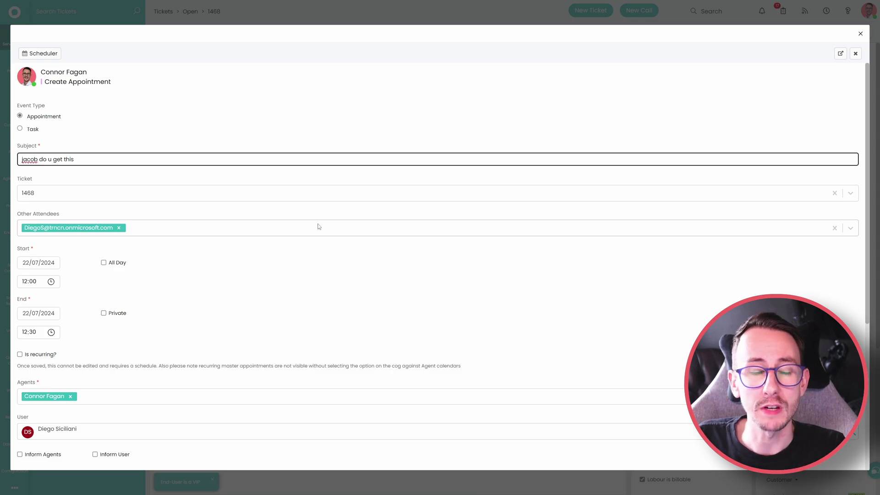
{"action": "scroll", "coordinate": [257, 236], "scroll_direction": "down", "scroll_amount": 5}
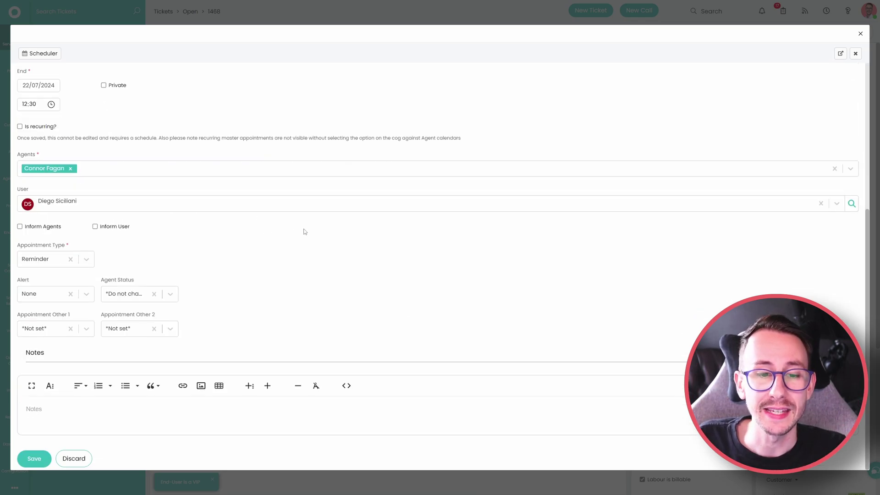
{"action": "left_click", "coordinate": [860, 33]}
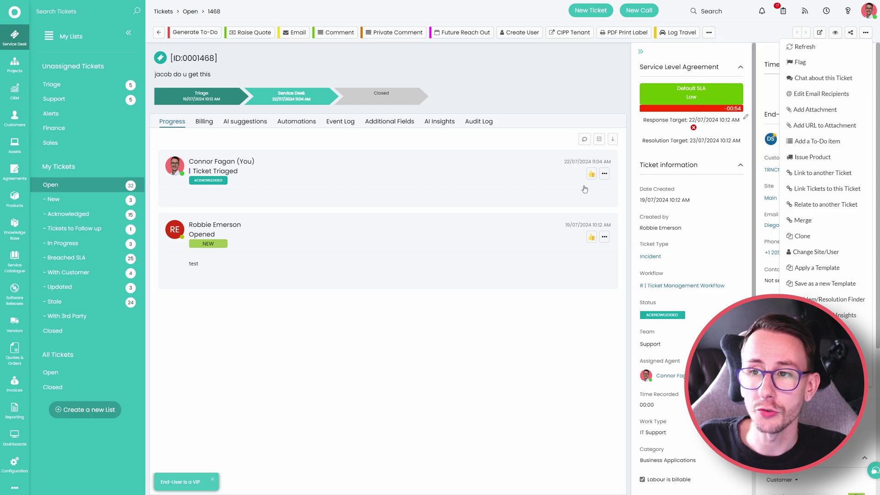
{"action": "left_click", "coordinate": [15, 461]}
Set the Appointment Created action's screen display mode back to Default.
{"action": "left_click", "coordinate": [99, 124]}
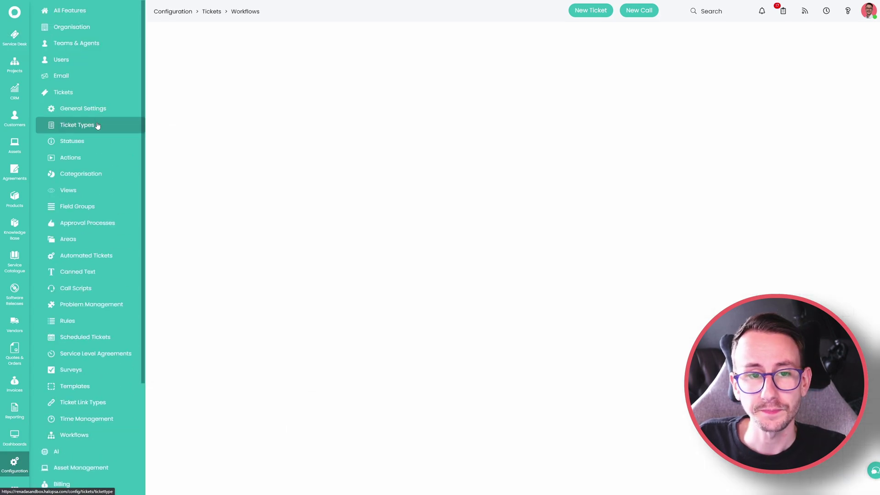
{"action": "left_click", "coordinate": [70, 157]}
{"action": "key", "text": "ctrl+f"}
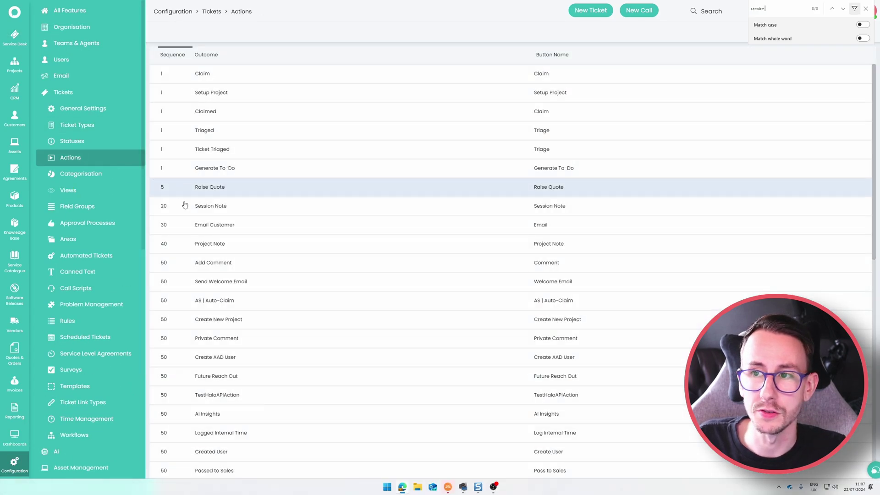
{"action": "type", "text": "create app"}
{"action": "left_click", "coordinate": [202, 291]}
{"action": "scroll", "coordinate": [200, 289], "scroll_direction": "down", "scroll_amount": 7}
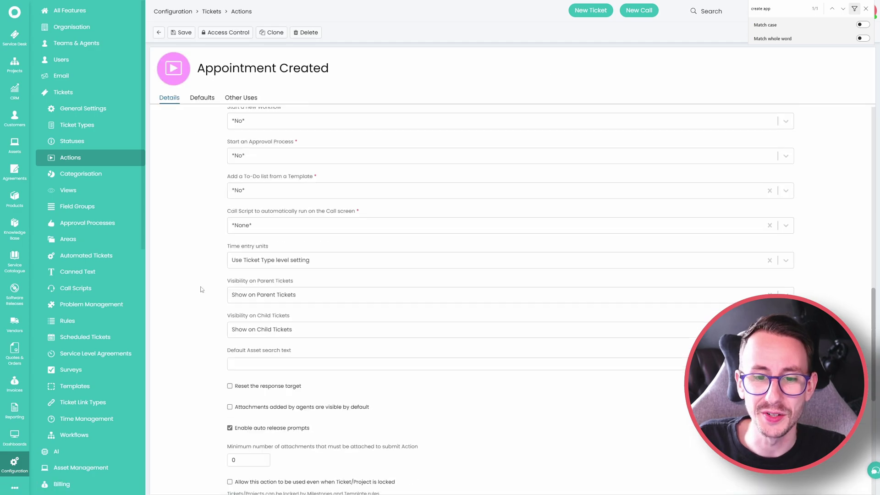
{"action": "left_click", "coordinate": [281, 362]}
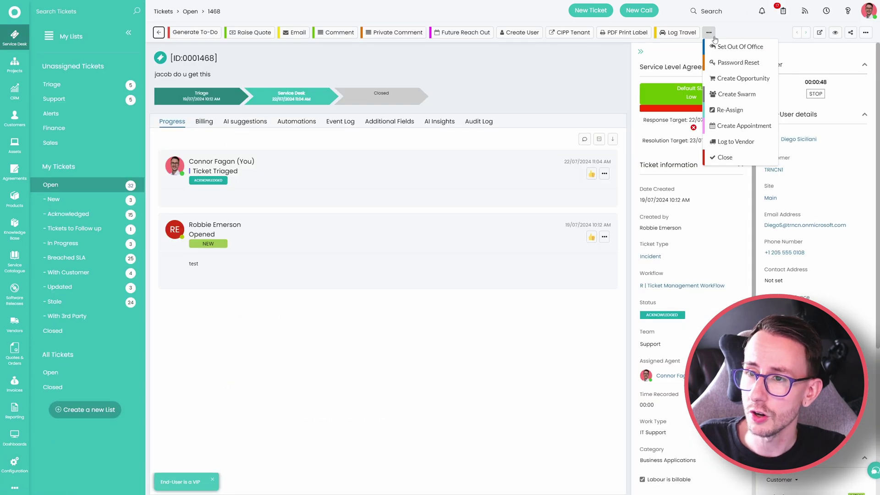
Open Create Appointment on ticket 1468, now beside the ticket, and review the form at 100% zoom.
{"action": "left_click", "coordinate": [744, 126]}
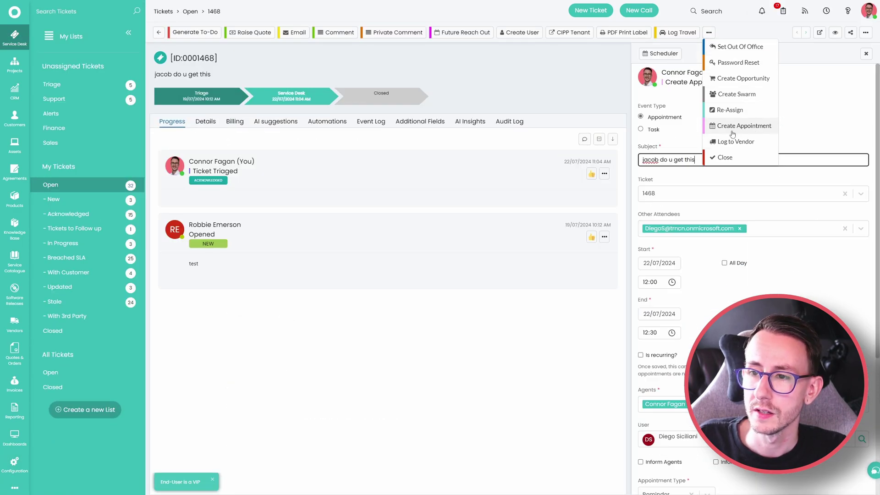
{"action": "scroll", "coordinate": [709, 265], "scroll_direction": "down", "scroll_amount": 3}
{"action": "scroll", "coordinate": [708, 264], "scroll_direction": "down", "scroll_amount": 1}
{"action": "scroll", "coordinate": [710, 267], "scroll_direction": "up", "scroll_amount": 5}
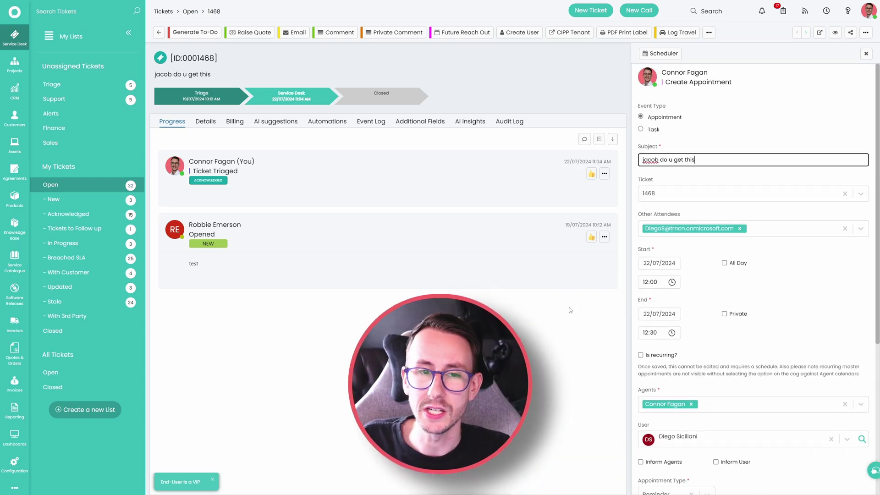
{"action": "key", "text": "ctrl+minus"}
{"action": "key", "text": "ctrl+minus"}
{"action": "scroll", "coordinate": [759, 294], "scroll_direction": "down", "scroll_amount": 3}
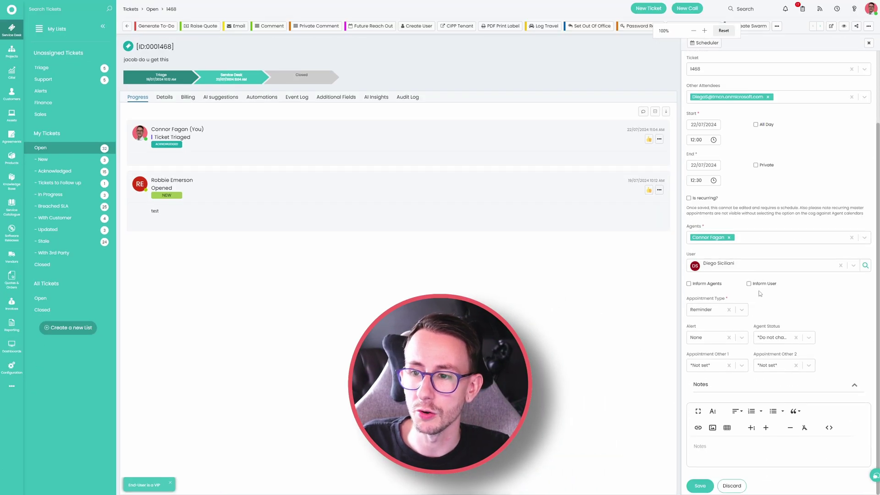
{"action": "scroll", "coordinate": [751, 173], "scroll_direction": "up", "scroll_amount": 2}
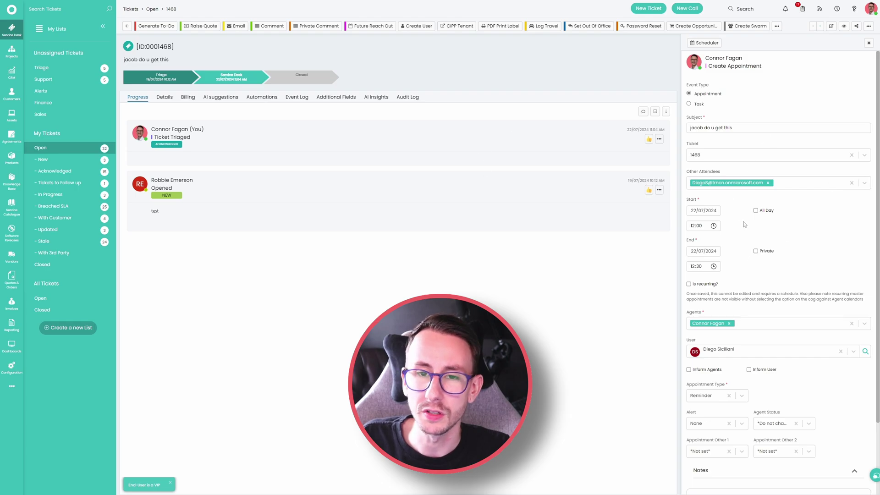